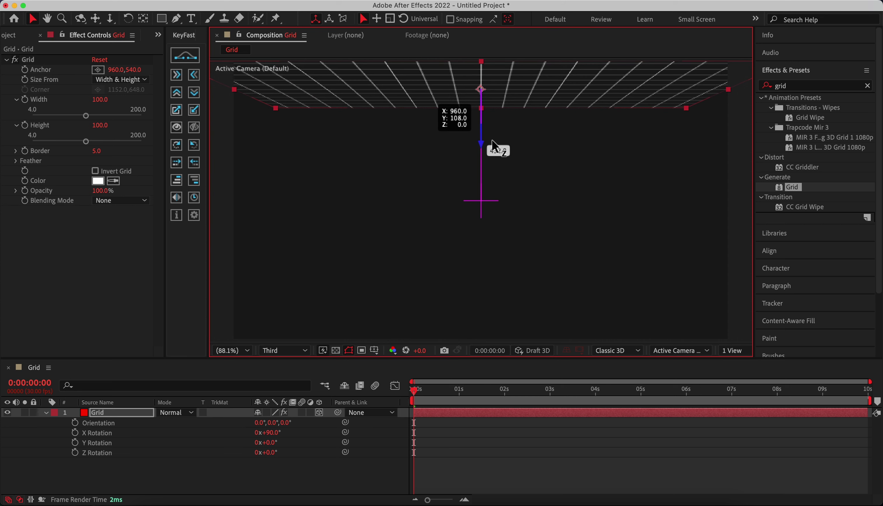
Move the Grid layer up along its Z axis to a Y position of 98
drag(492, 139, 492, 138)
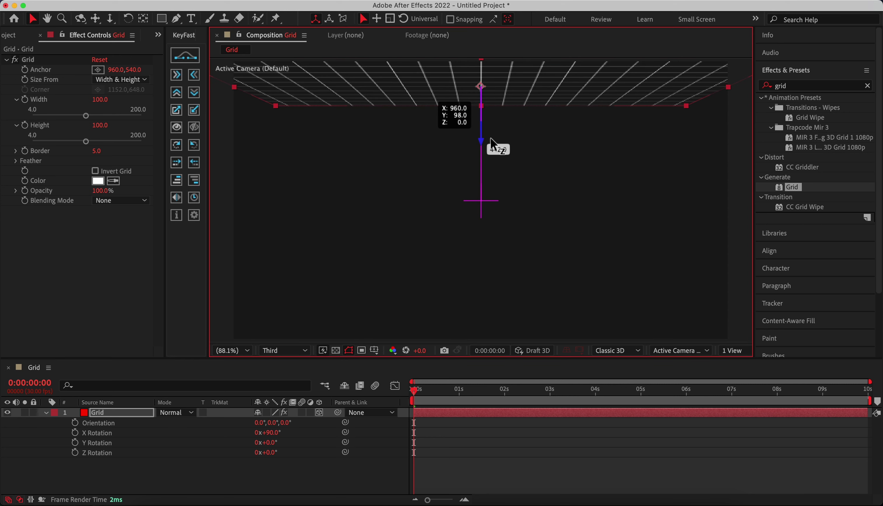
drag(491, 138, 492, 139)
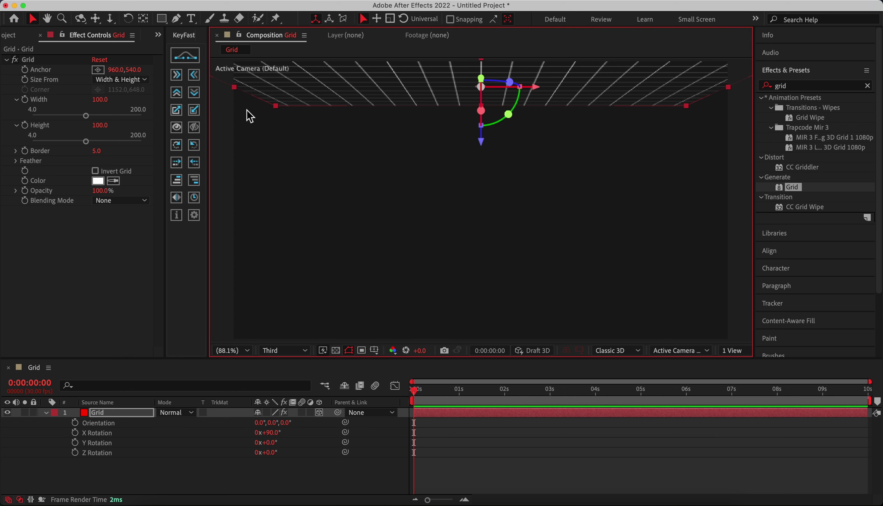
click(139, 485)
Widen the Grid layer's solid to 3000 px in its solid settings
click(125, 414)
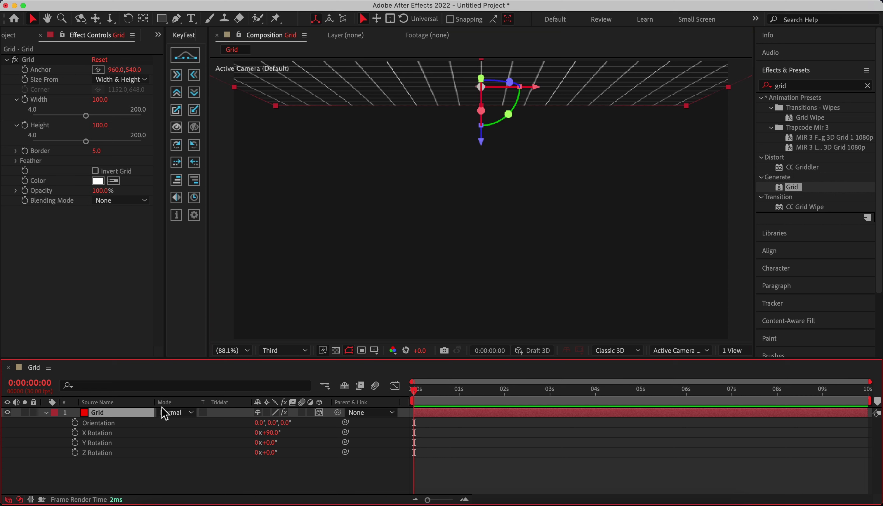
click(249, 1)
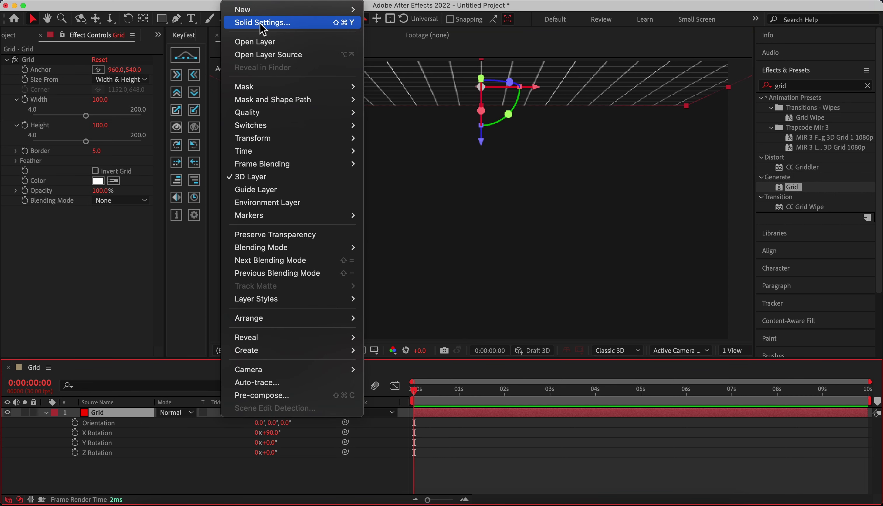
click(263, 24)
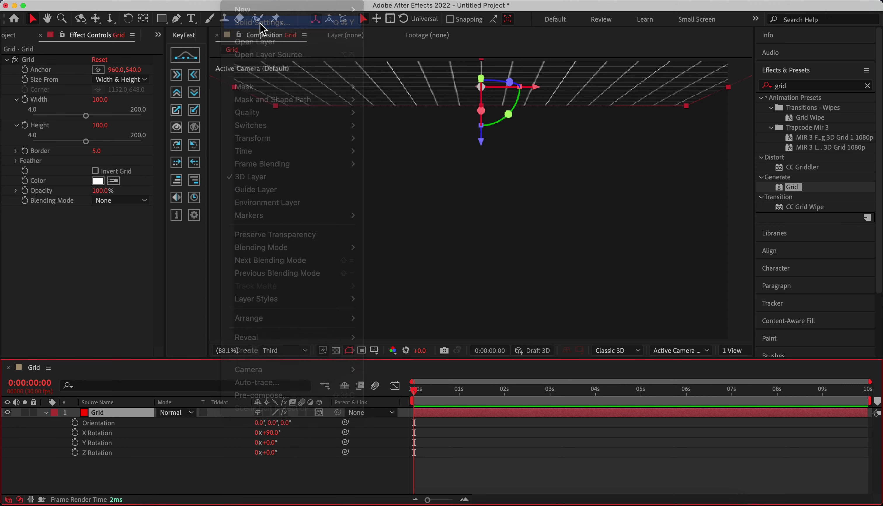
drag(623, 136, 629, 138)
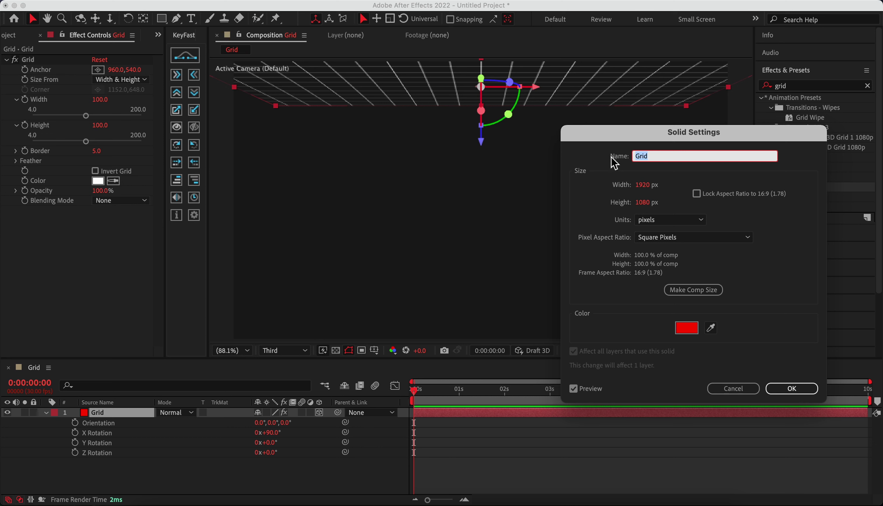
drag(624, 142, 617, 155)
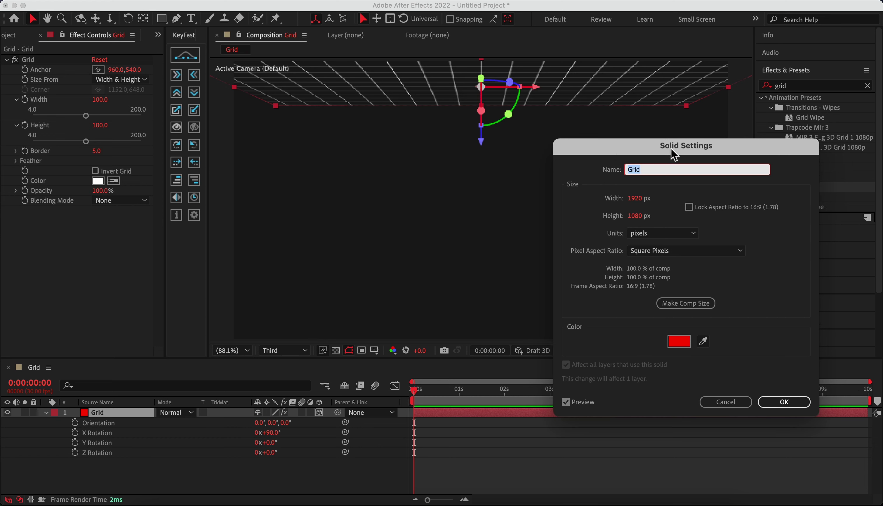
drag(647, 151, 663, 162)
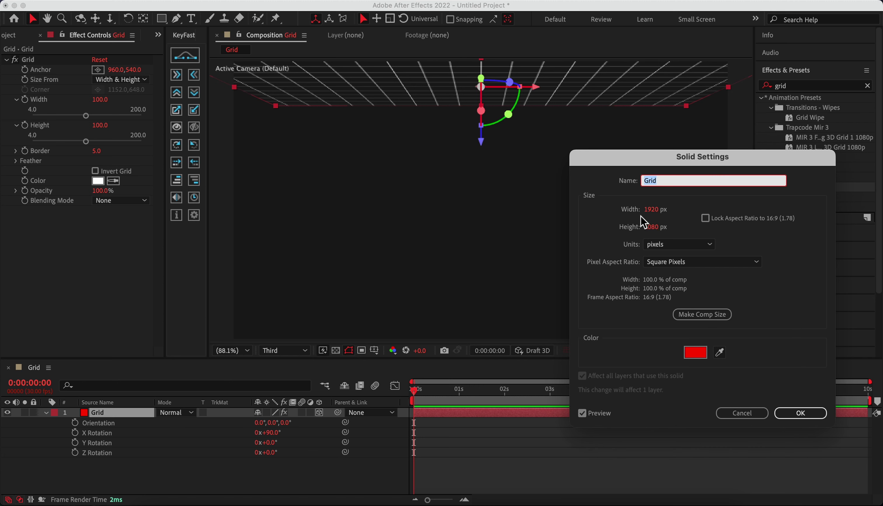
drag(651, 214, 793, 221)
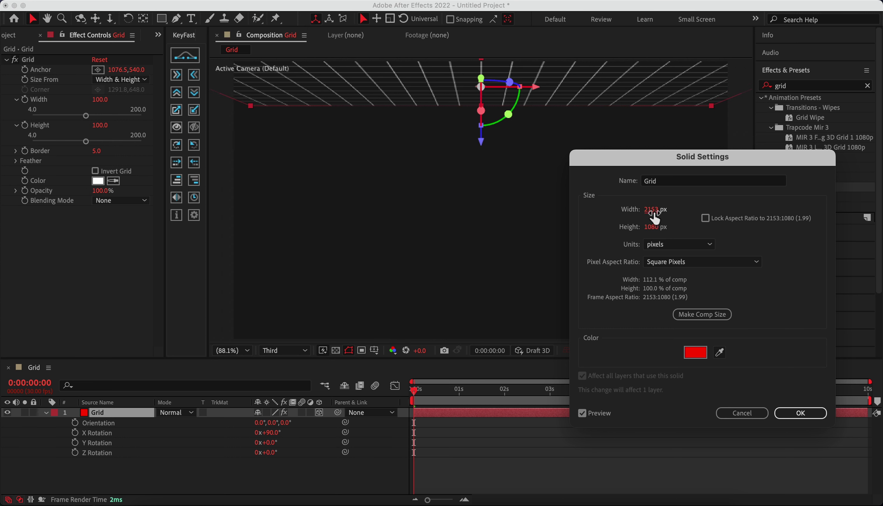
drag(649, 211, 668, 214)
text(3000)
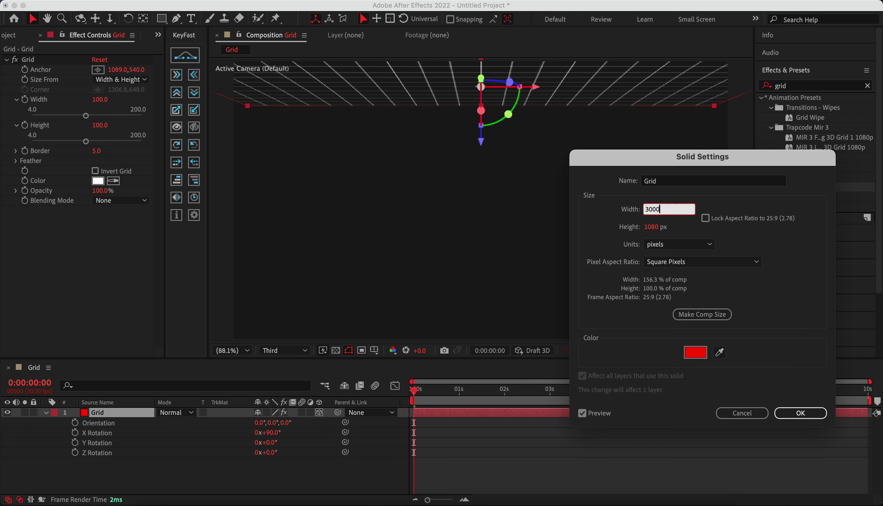
key(Return)
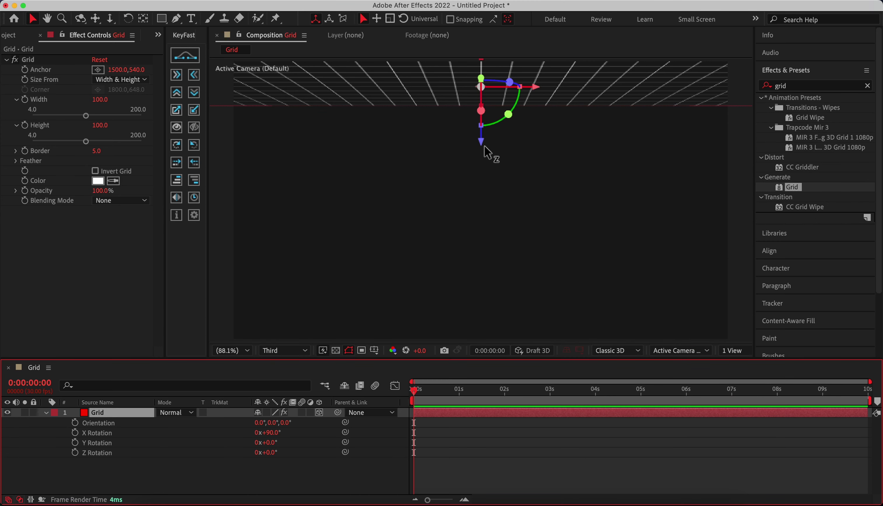
click(129, 476)
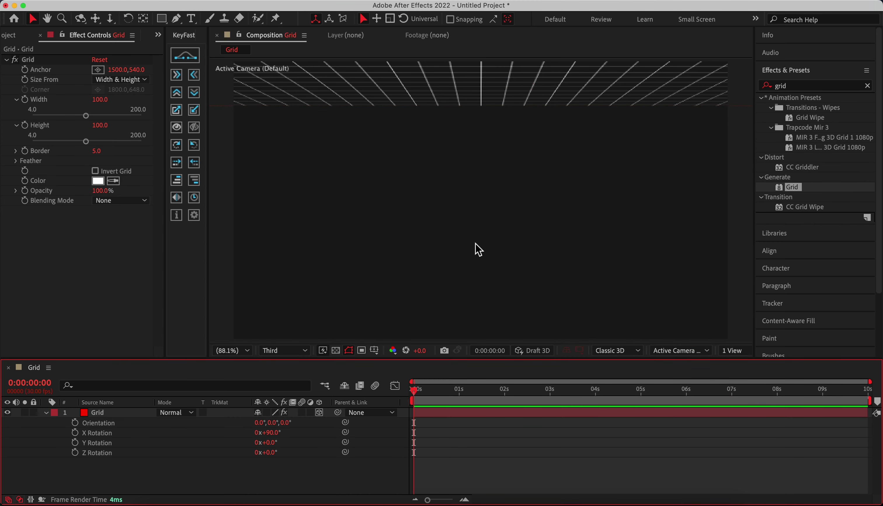
Find the Gradient Ramp effect with the search term "ramp" and apply it to the Grid layer
click(815, 88)
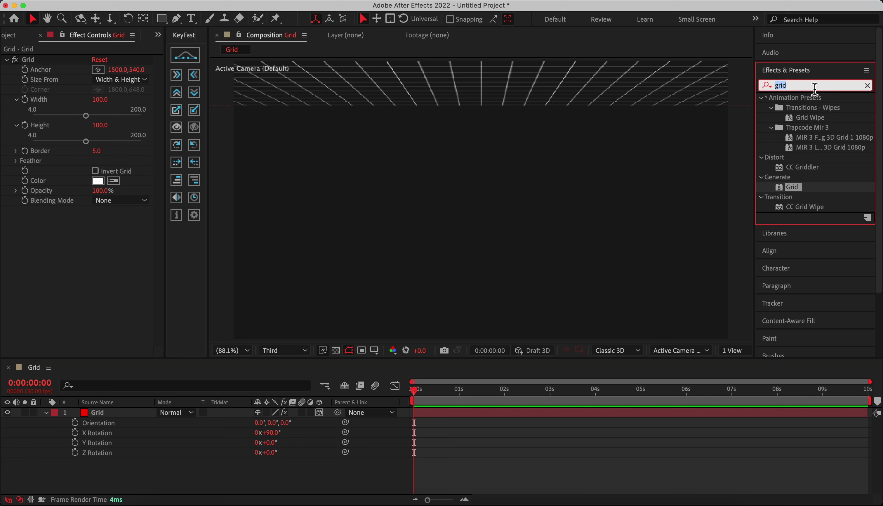
text(ramp)
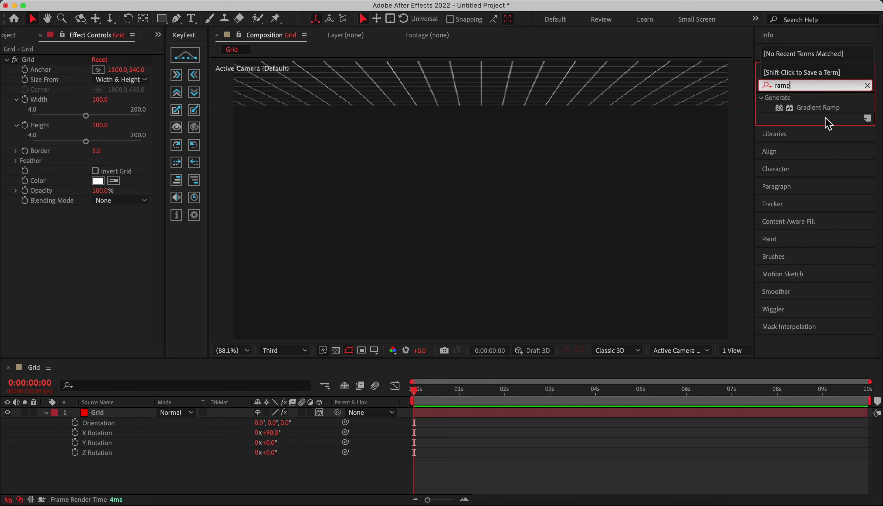
drag(828, 109, 373, 220)
drag(113, 247, 113, 247)
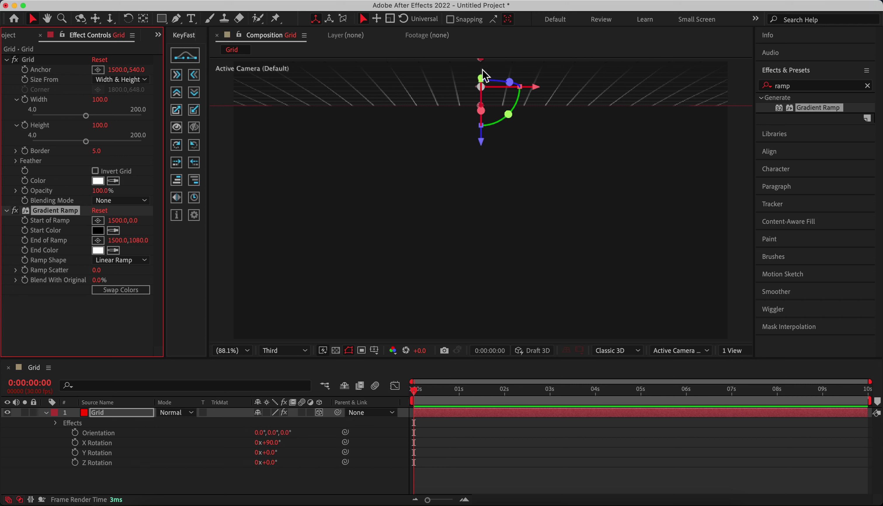
Set the Gradient Ramp's end color to black and its start color to red FF0000
click(114, 249)
click(109, 230)
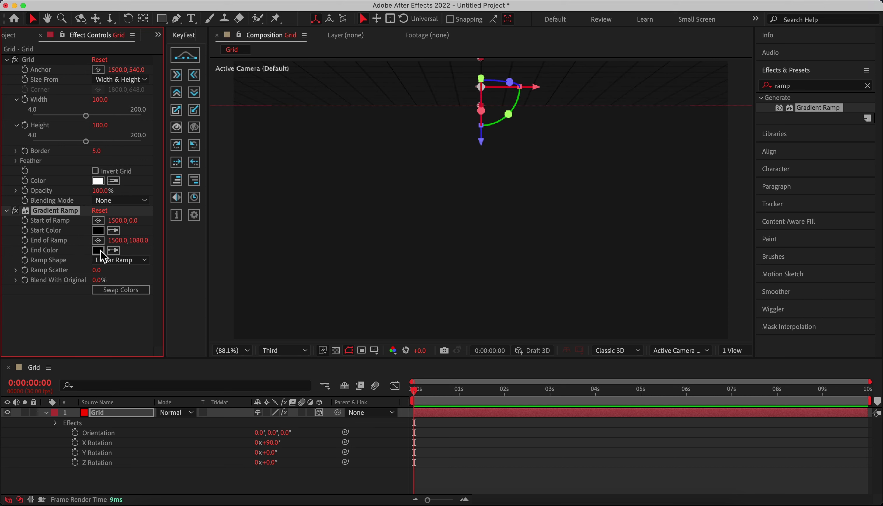
click(99, 231)
click(275, 316)
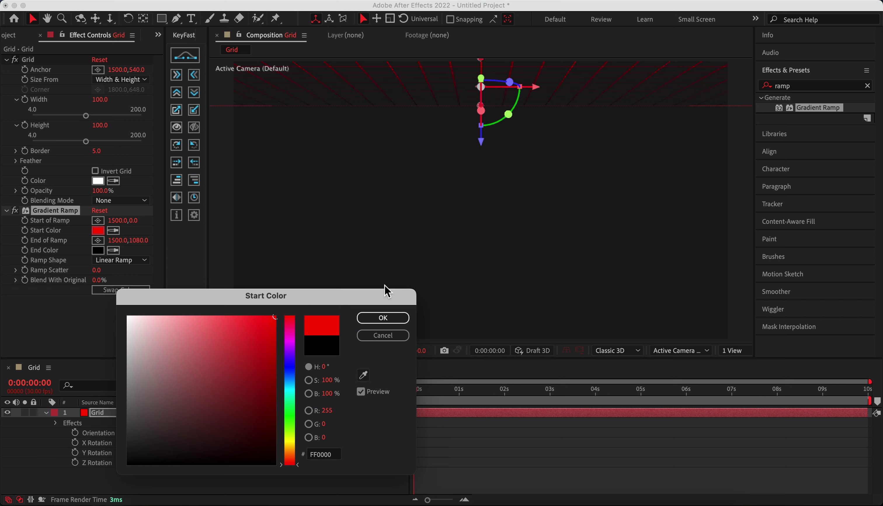
click(383, 317)
Set the composition preview to Full resolution and its magnification to Fit
key(h)
drag(440, 132, 448, 223)
key(v)
click(288, 350)
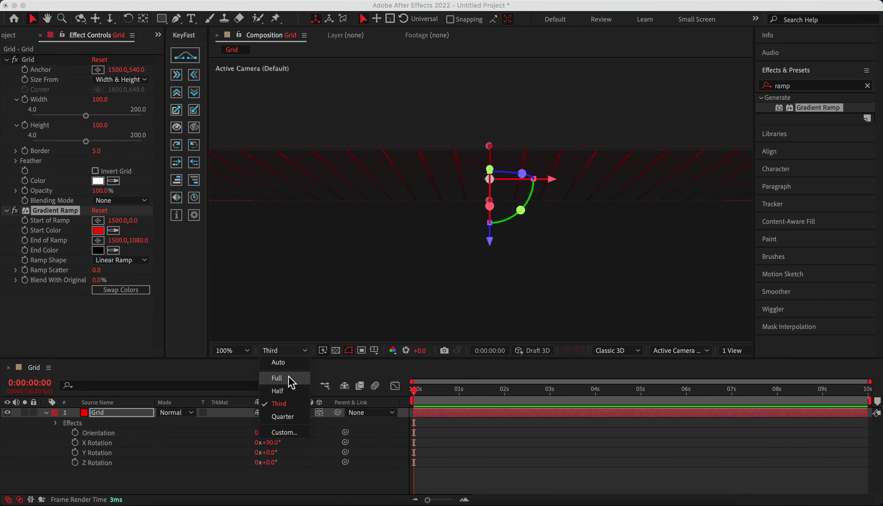
click(277, 378)
click(245, 341)
click(233, 350)
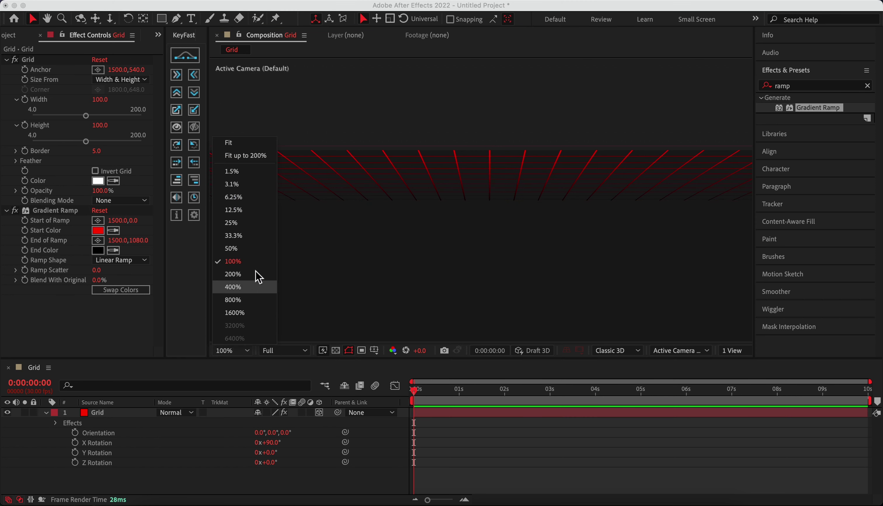
click(256, 143)
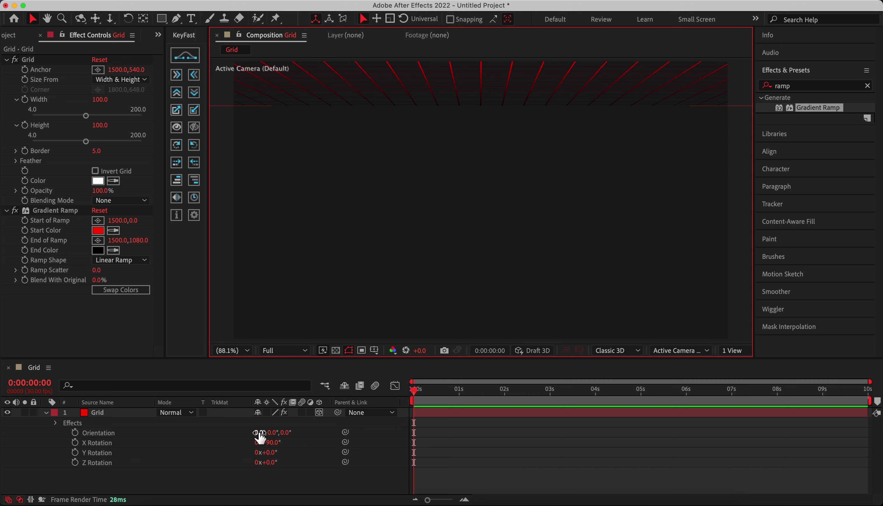
click(267, 482)
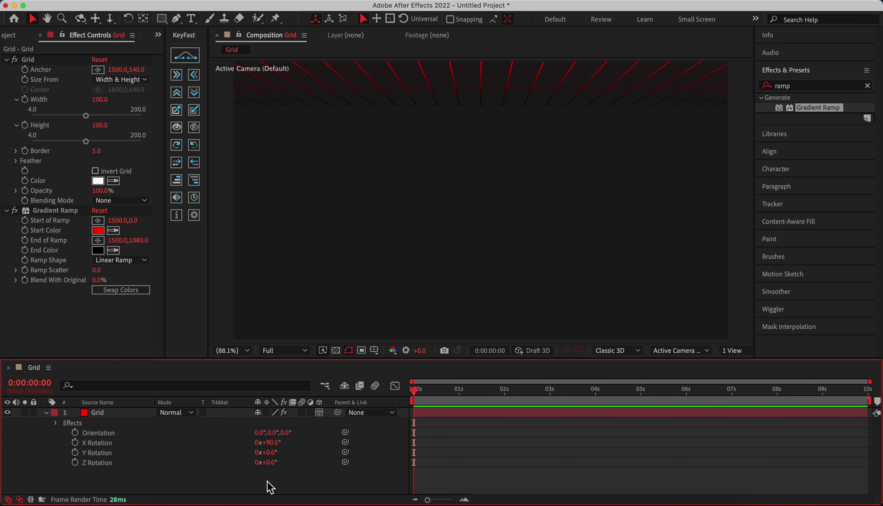
Find the Motion Tile effect and apply it to the Grid layer below the Gradient Ramp
click(436, 413)
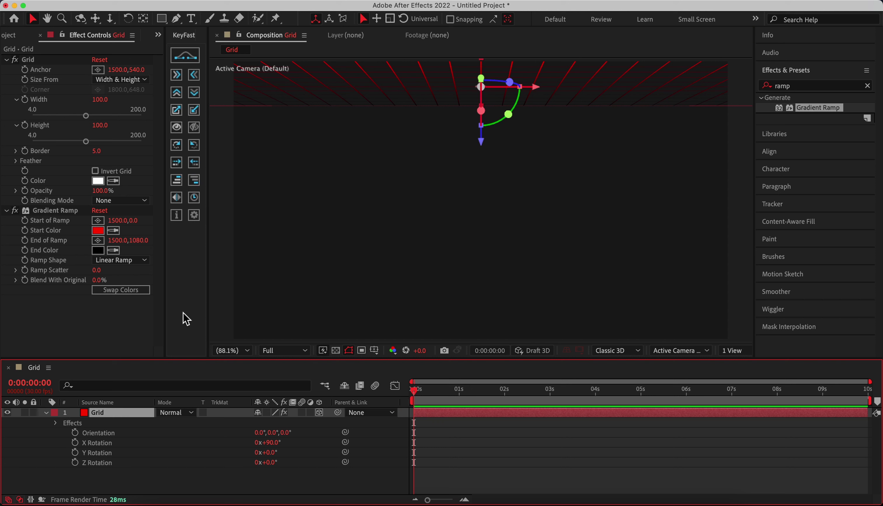
click(123, 322)
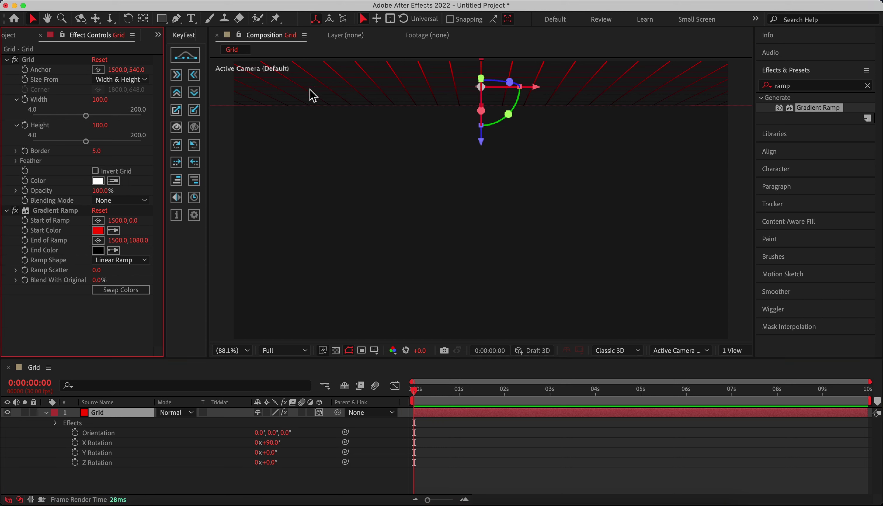
click(815, 88)
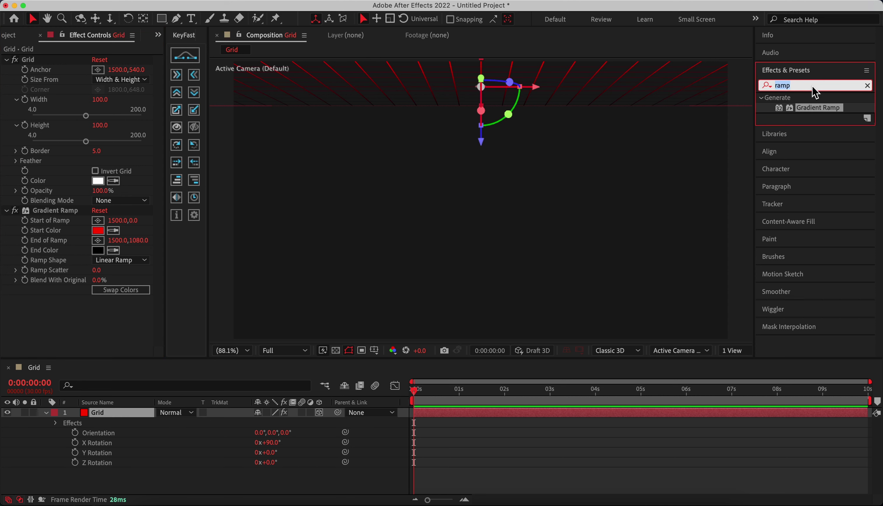
text(motio)
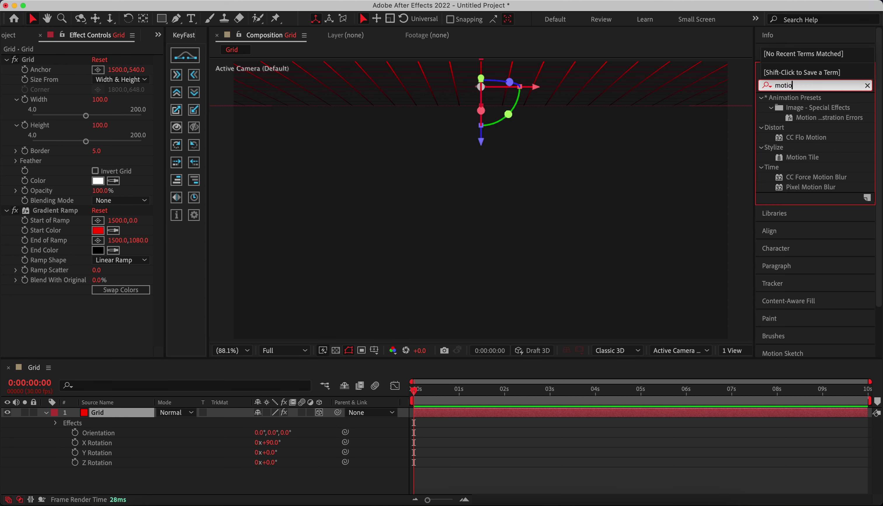
drag(802, 157, 101, 336)
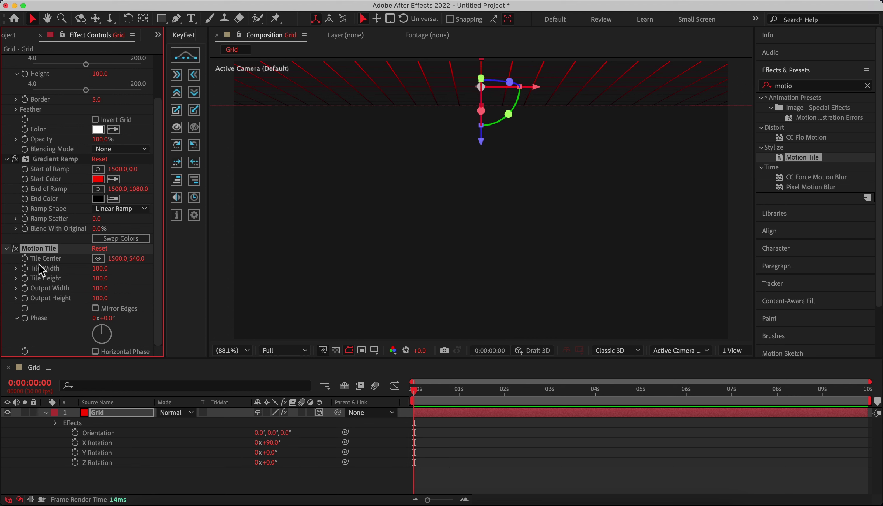
Set Motion Tile's Tile Center to 1800, 540, keyframe it at the first frame and reveal the keyframe in the timeline
drag(122, 259, 330, 225)
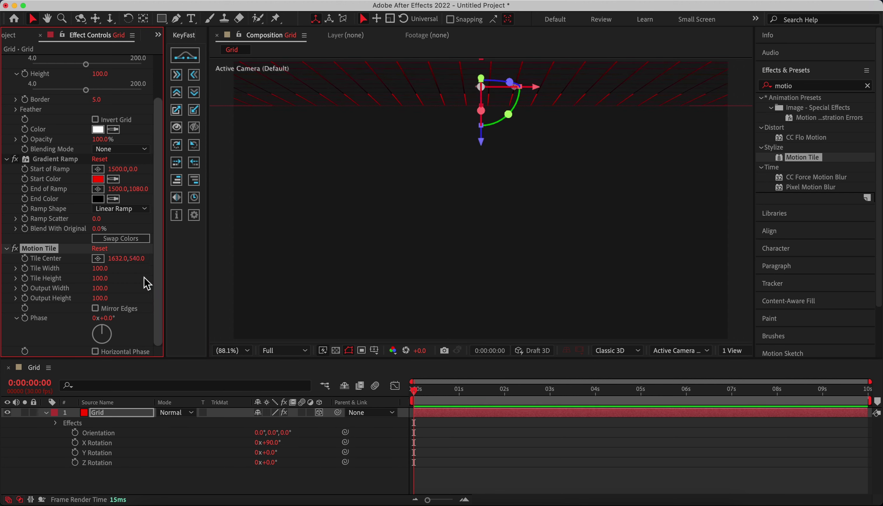
drag(116, 258, 213, 258)
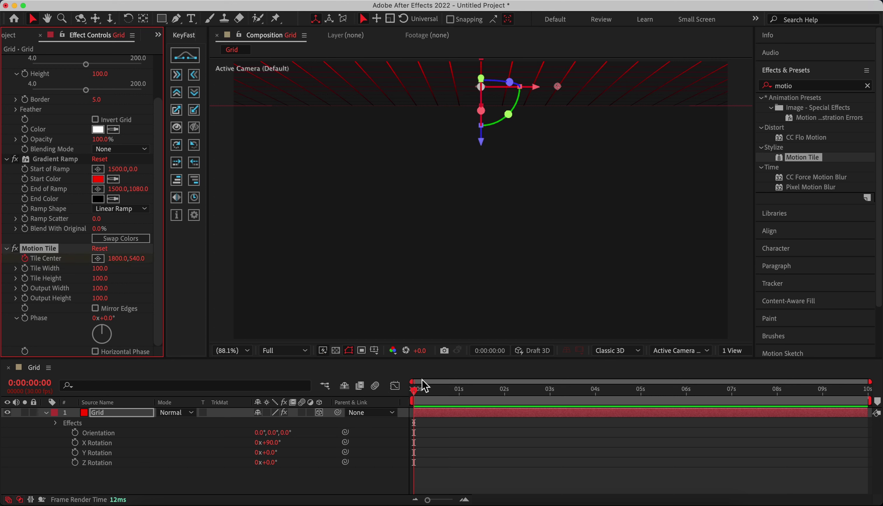
key(u)
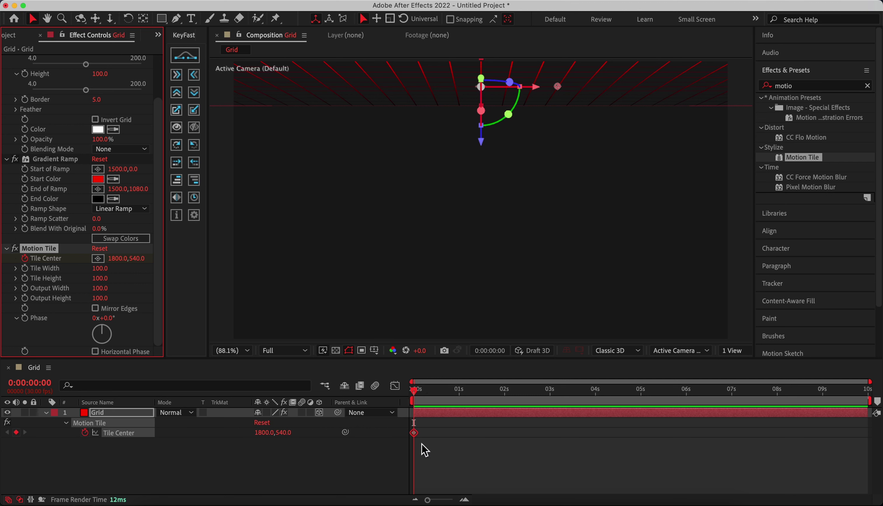
Set a Tile Center keyframe of 3500, 540 at the last frame, 0:00:09:29, and preview the grid animation
click(824, 403)
key(End)
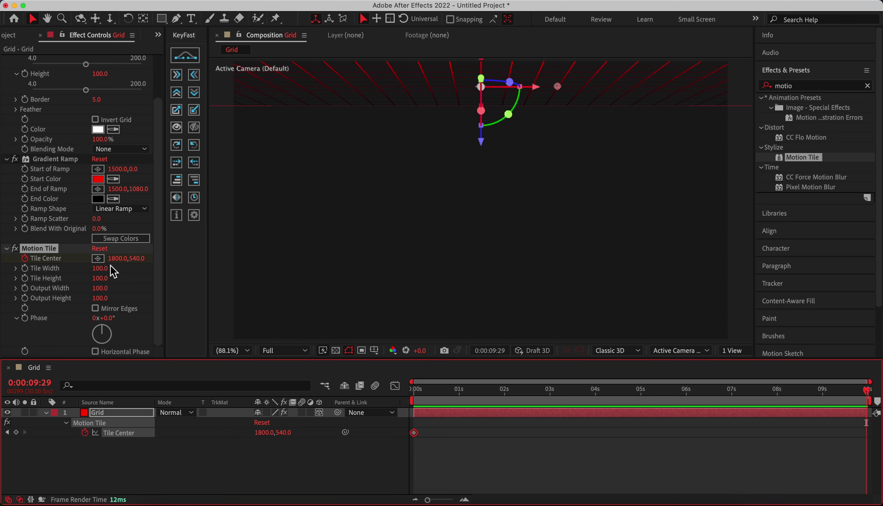
mouse_move(116, 258)
mouse_down()
mouse_move(312, 263)
mouse_move(817, 216)
mouse_up()
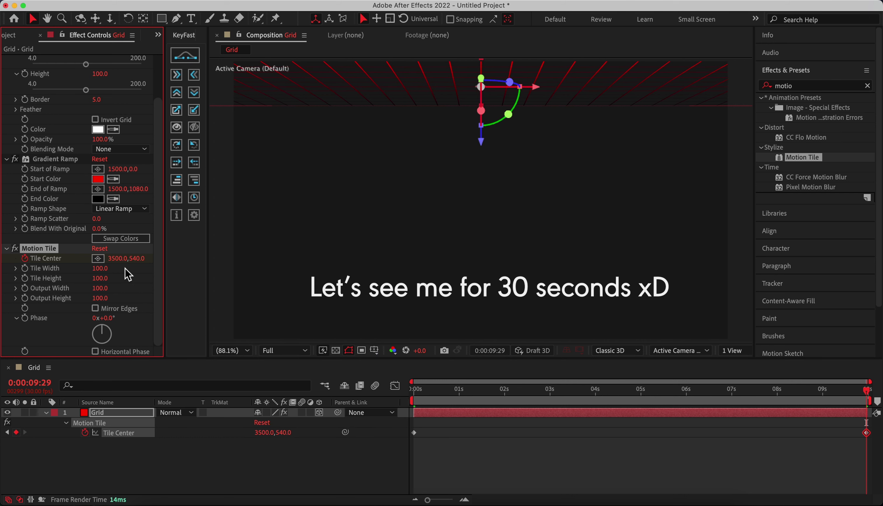
key(space)
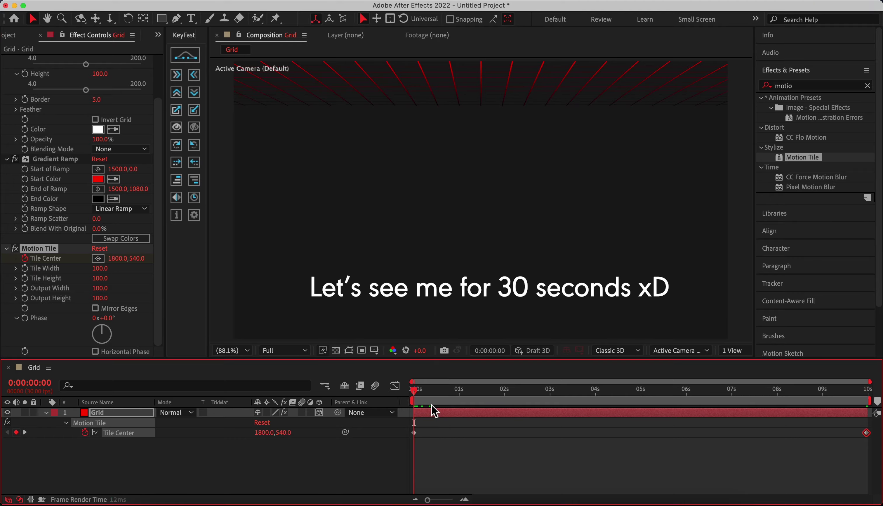
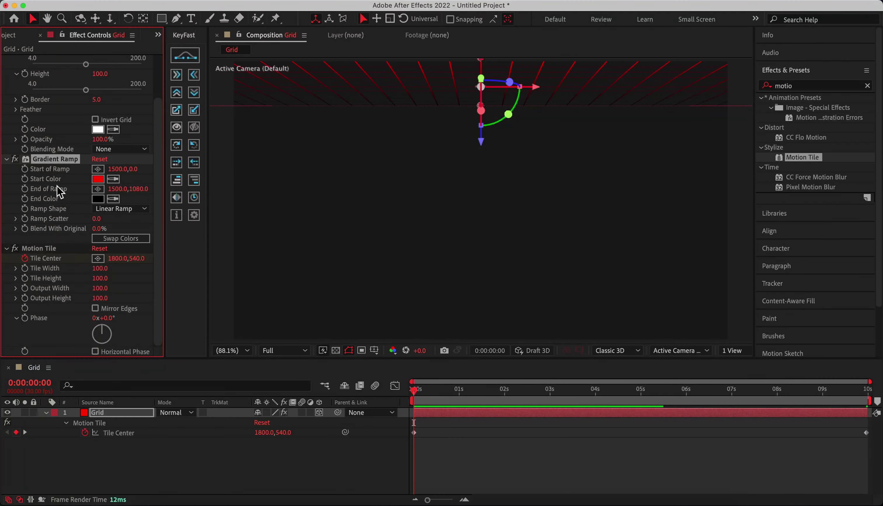
Reposition the Gradient Ramp's start point to about 1508, -154 and its end point to about 1503, 1456 in the composition
key(h)
drag(424, 167, 427, 212)
key(v)
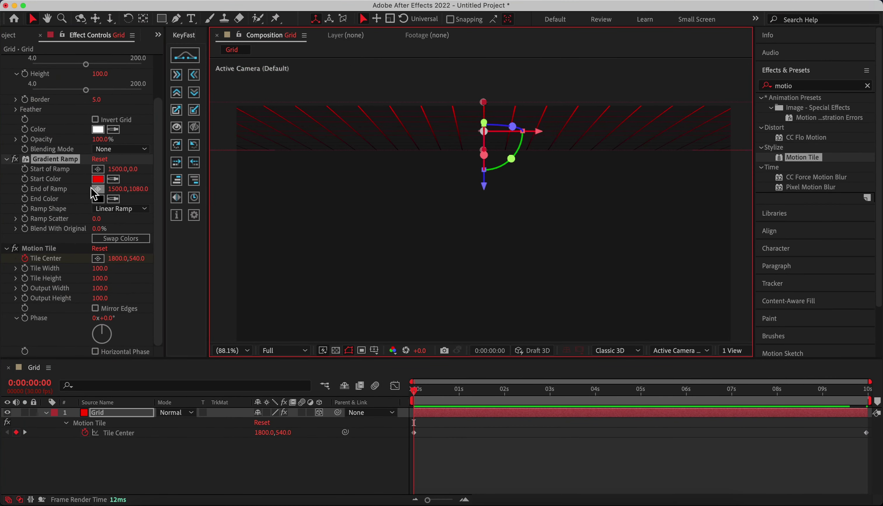
click(71, 177)
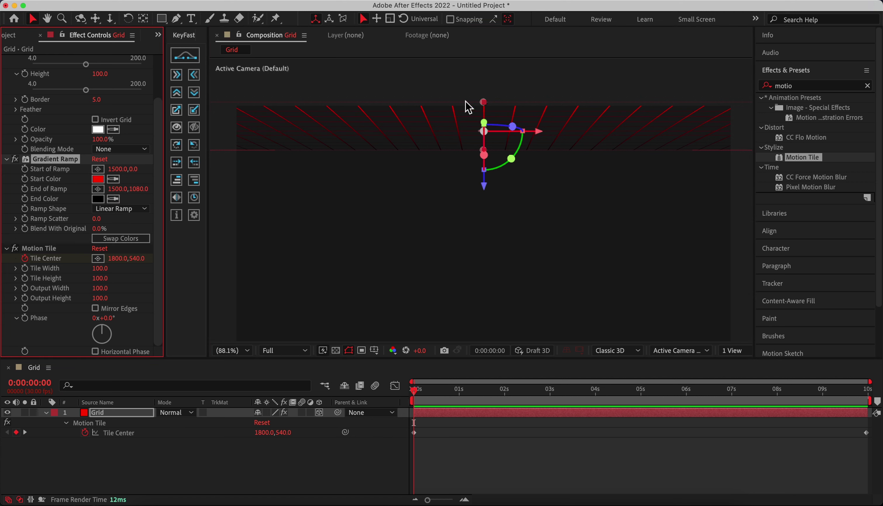
mouse_move(483, 102)
mouse_down()
mouse_move(451, 104)
mouse_move(463, 121)
mouse_move(456, 174)
mouse_move(497, 187)
mouse_move(543, 132)
mouse_move(489, 114)
mouse_move(438, 137)
mouse_move(436, 188)
mouse_move(564, 117)
mouse_move(422, 142)
mouse_move(474, 204)
mouse_move(503, 111)
mouse_move(482, 114)
mouse_move(488, 89)
mouse_up()
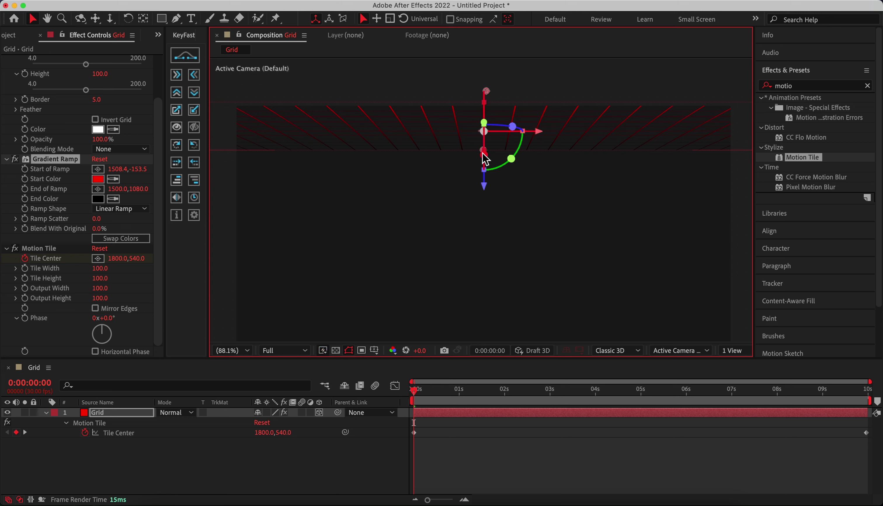
mouse_move(475, 156)
mouse_down()
mouse_move(446, 181)
mouse_move(378, 201)
mouse_move(327, 163)
mouse_move(246, 153)
mouse_move(460, 147)
mouse_move(473, 157)
mouse_move(471, 147)
mouse_up()
drag(472, 146, 480, 174)
click(83, 465)
Duplicate the Grid layer, move the copy along its Z axis down to the composition's lower edge, and preview both grids
click(104, 417)
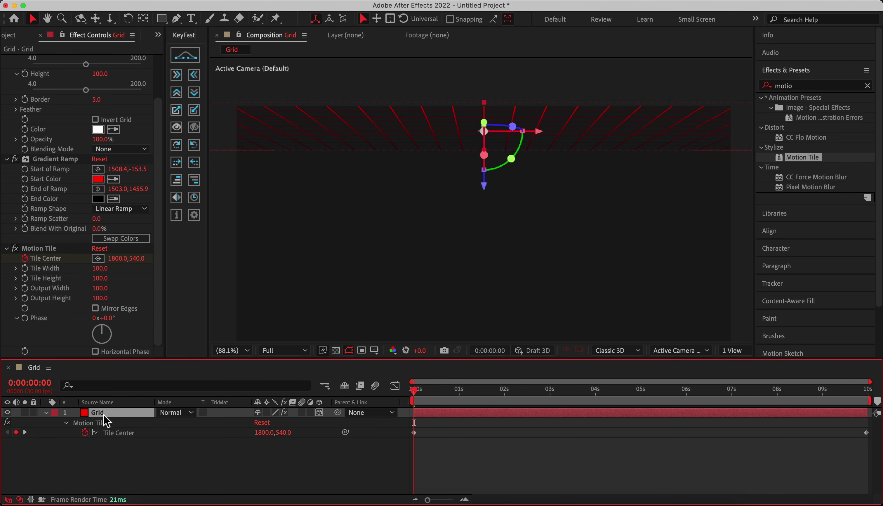
key(super+d)
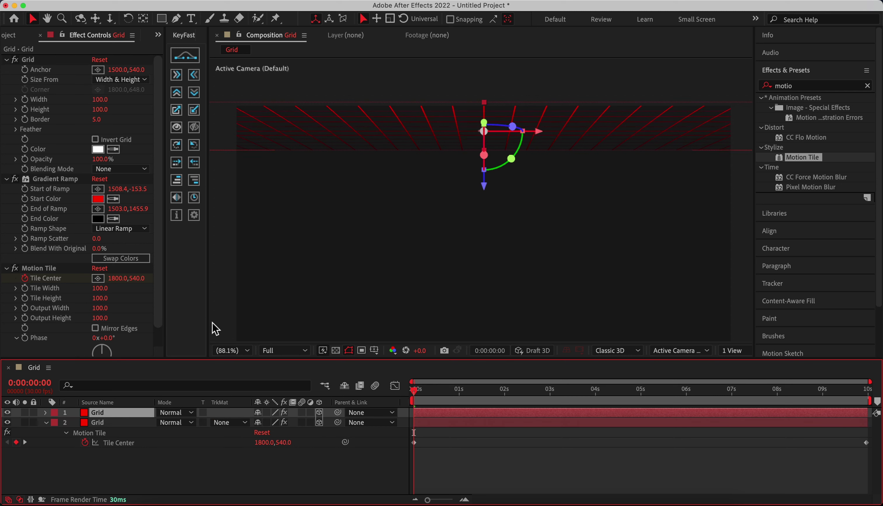
click(234, 351)
click(248, 160)
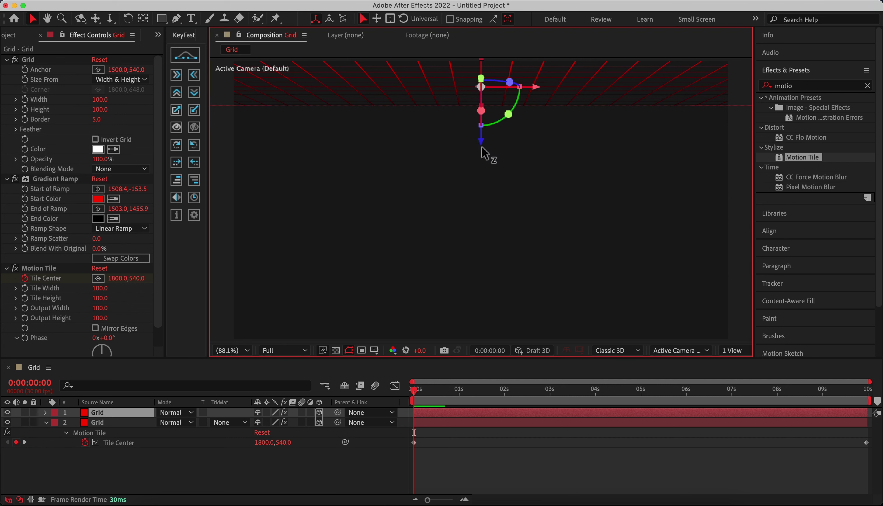
drag(482, 142, 477, 400)
key(space)
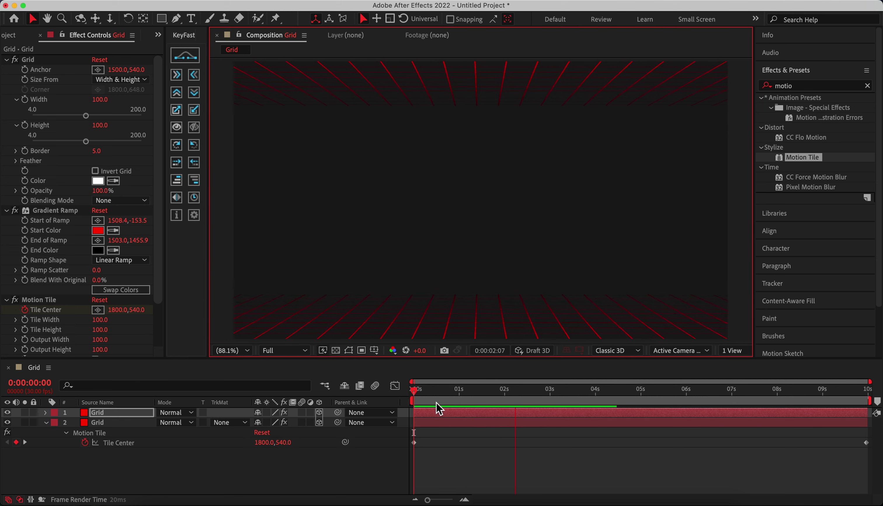
key(space)
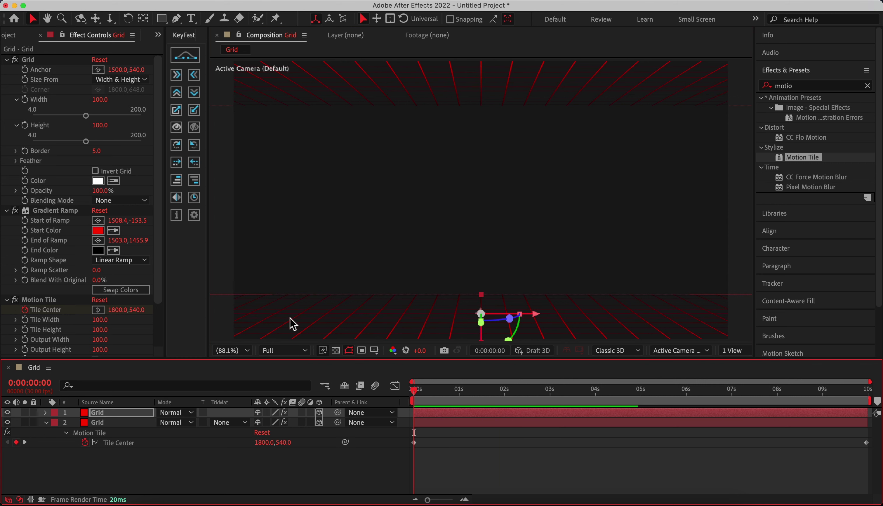
Time-reverse the two Tile Center keyframes of the original Grid layer and preview the motion
drag(407, 438, 868, 457)
right_click(867, 443)
mouse_move(802, 493)
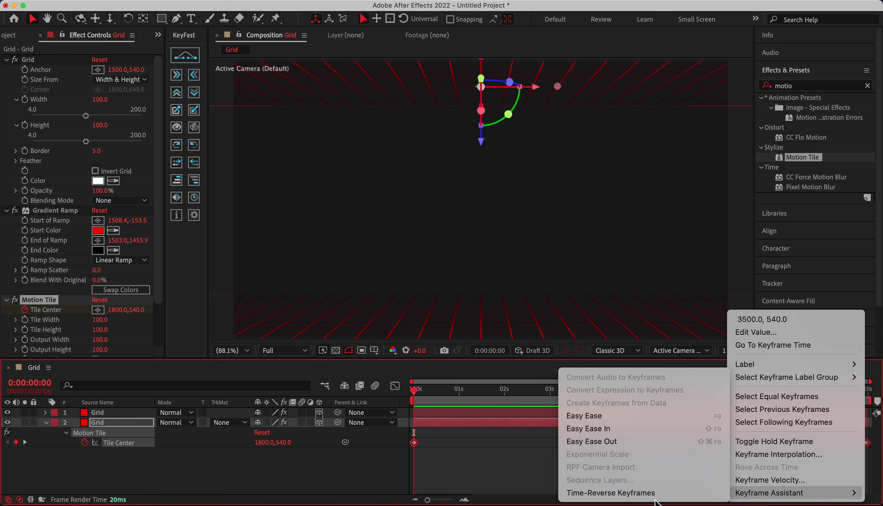
click(635, 493)
key(space)
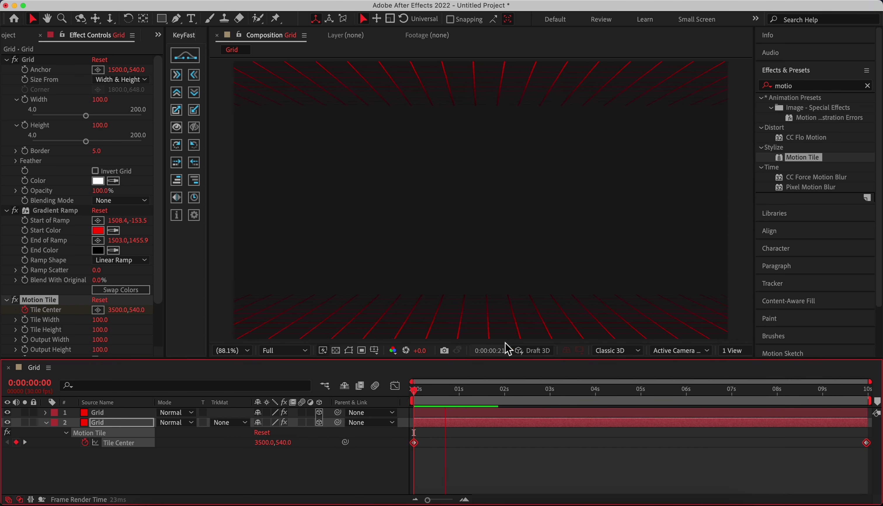
key(space)
Create an adjustment layer above the two Grid layers and apply the Optics Compensation effect to it
click(242, 456)
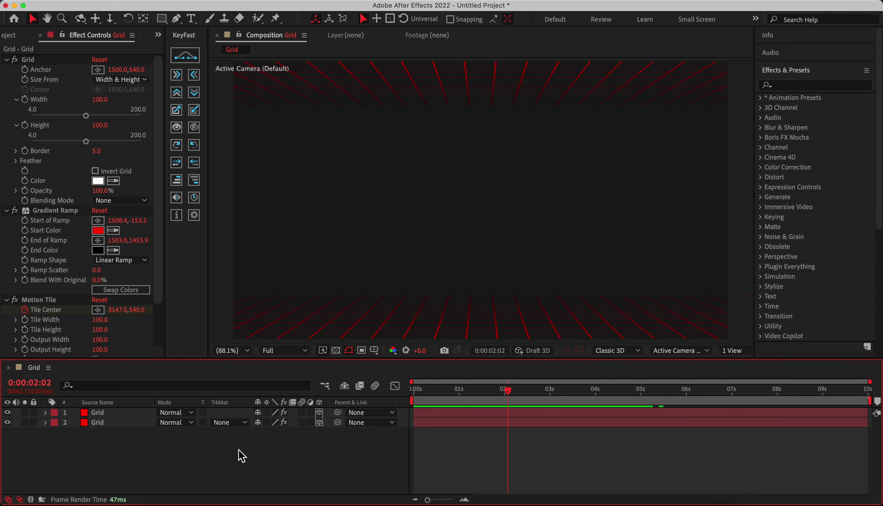
right_click(242, 456)
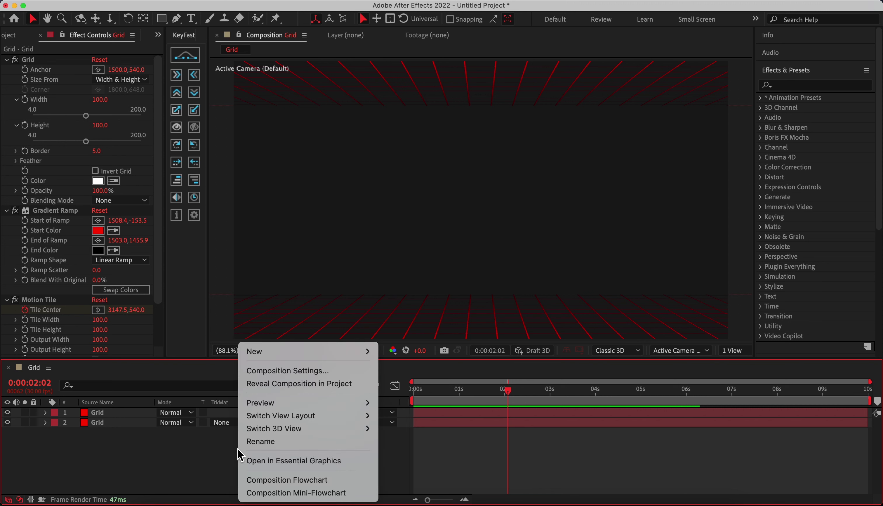
mouse_move(274, 351)
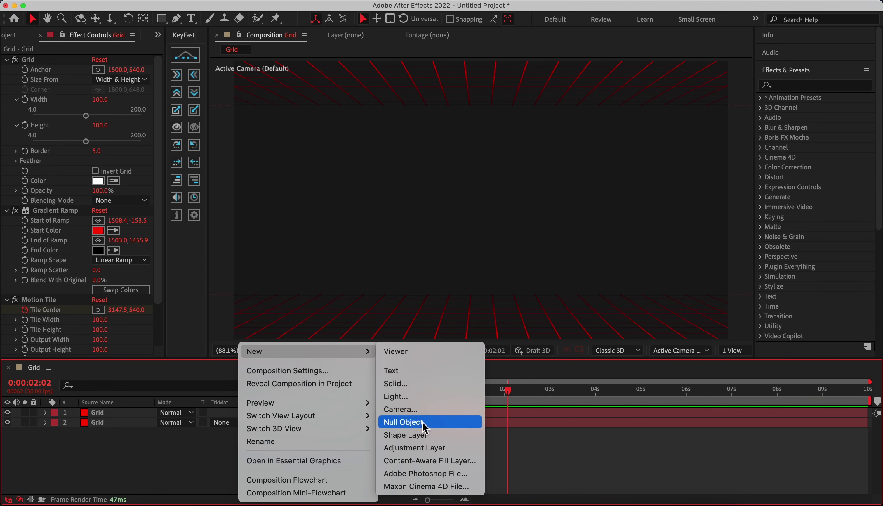
click(431, 448)
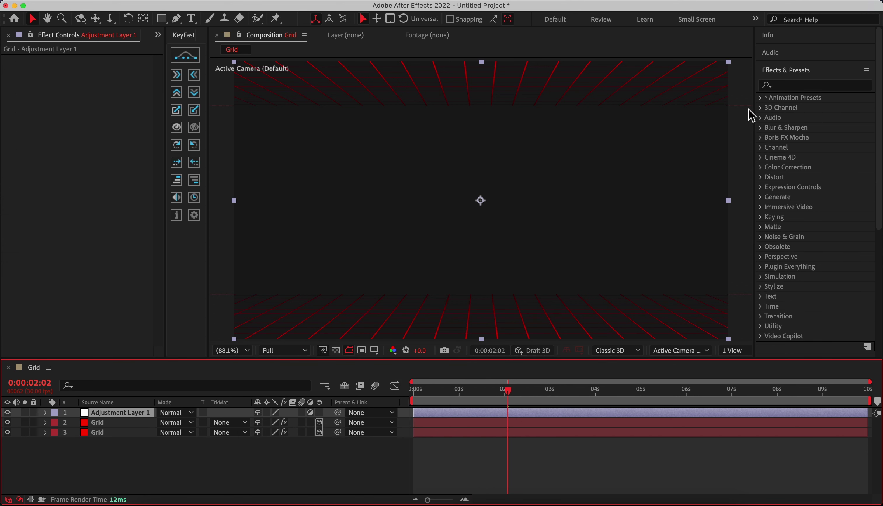
click(793, 86)
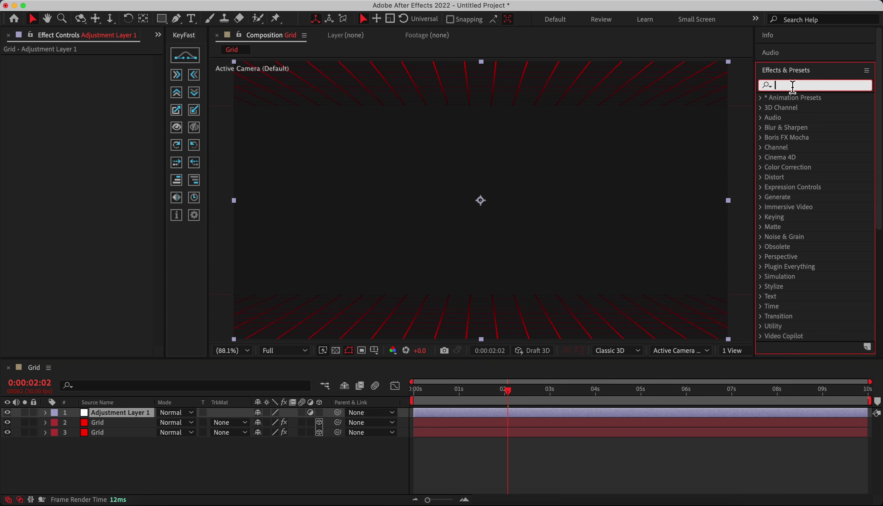
text(optic)
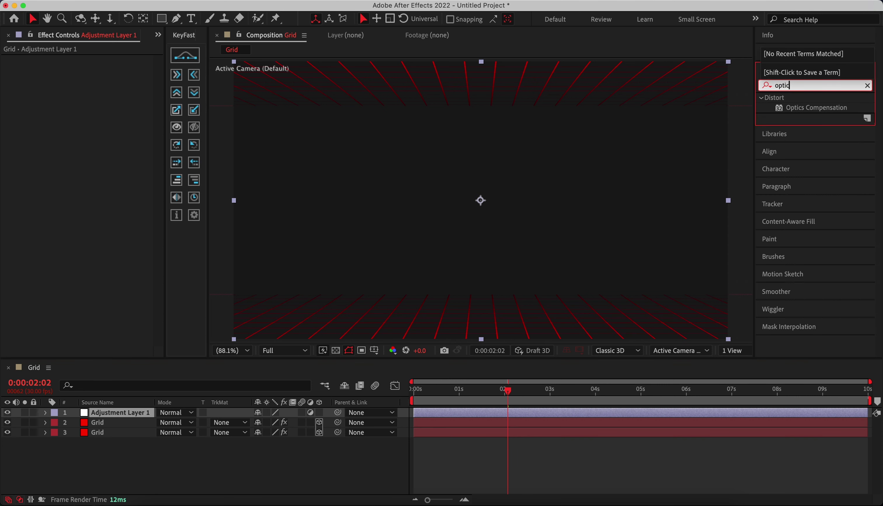
drag(807, 108, 118, 418)
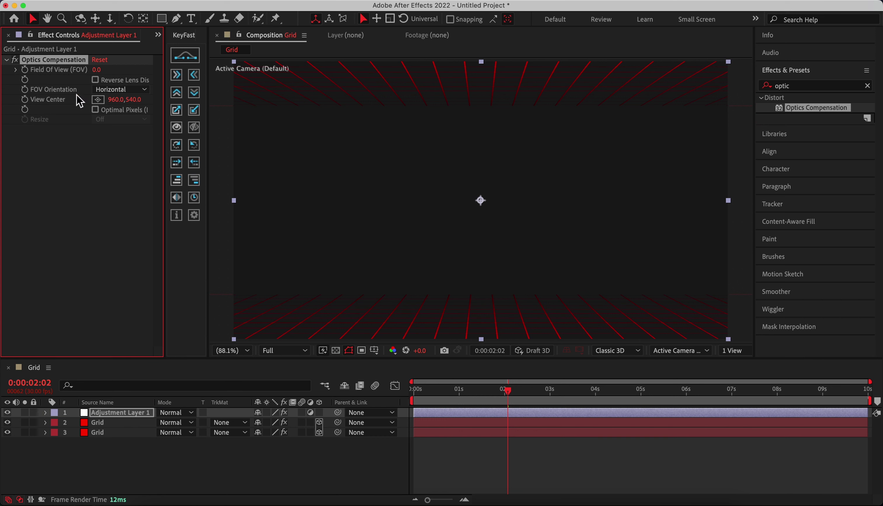
In Optics Compensation, enable Reverse Lens Distortion, set Field of View to 75, and preview the animation from the first frame
click(95, 80)
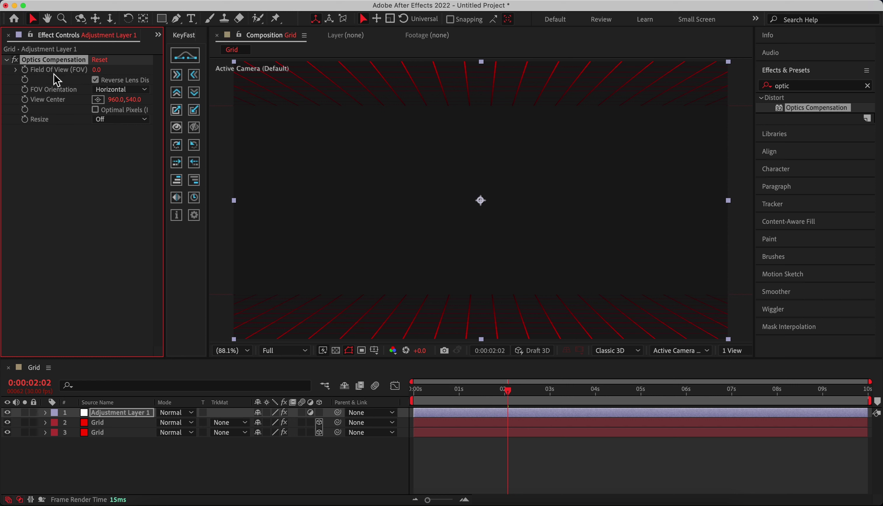
click(97, 71)
text(7)
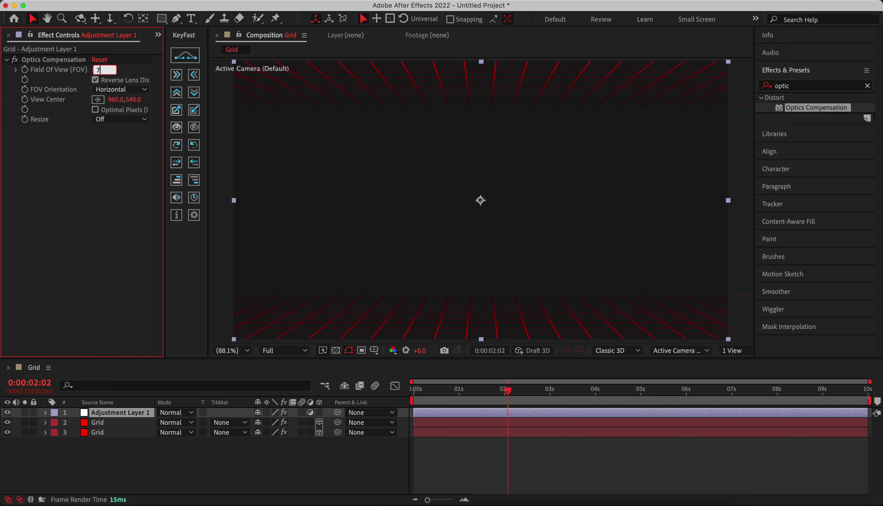
text(5)
key(Return)
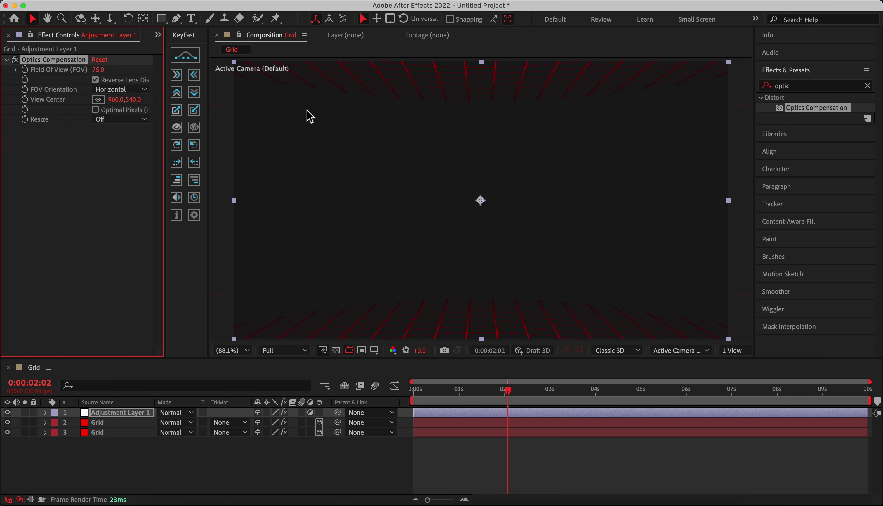
click(95, 80)
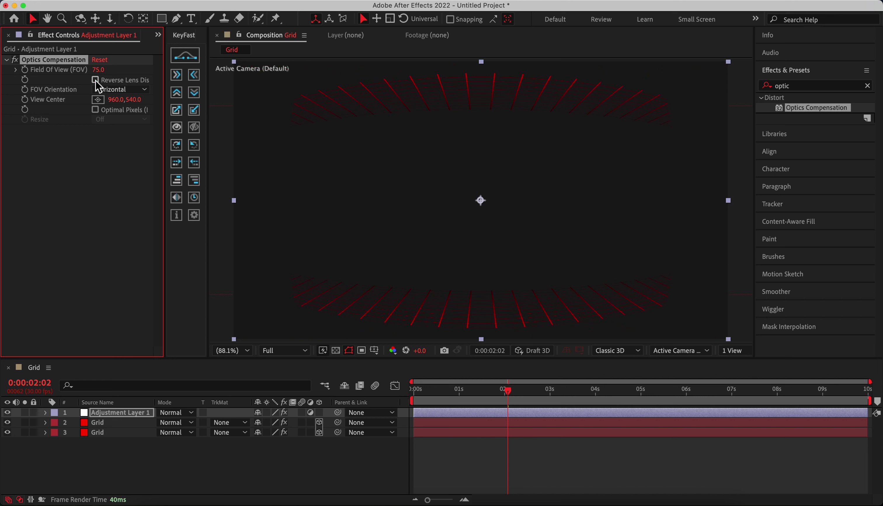
click(95, 80)
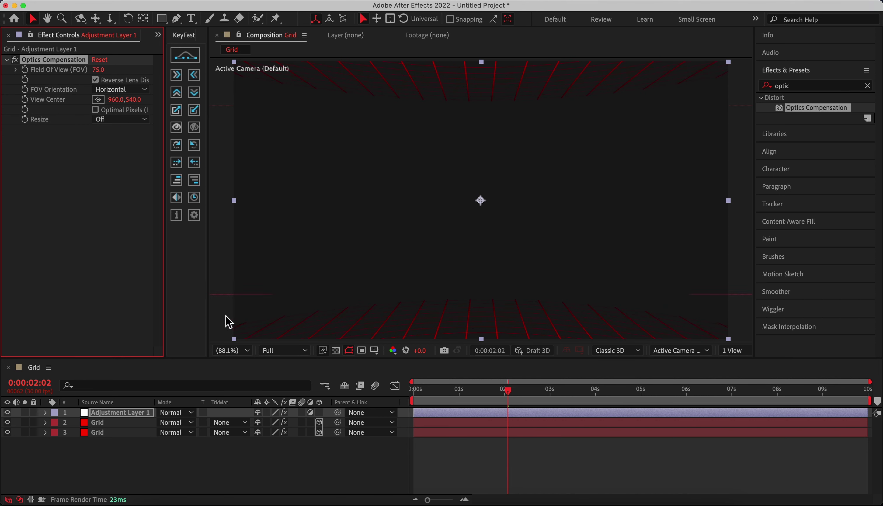
click(210, 468)
drag(460, 400, 386, 406)
key(space)
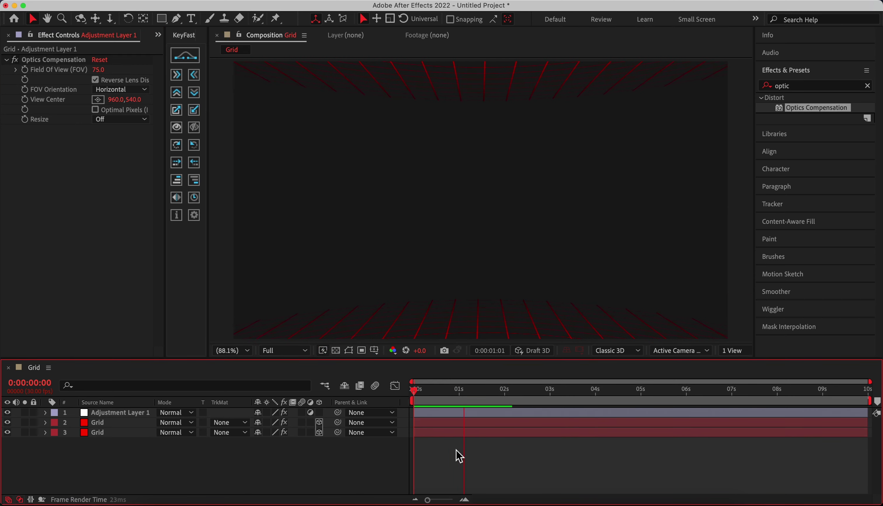
key(space)
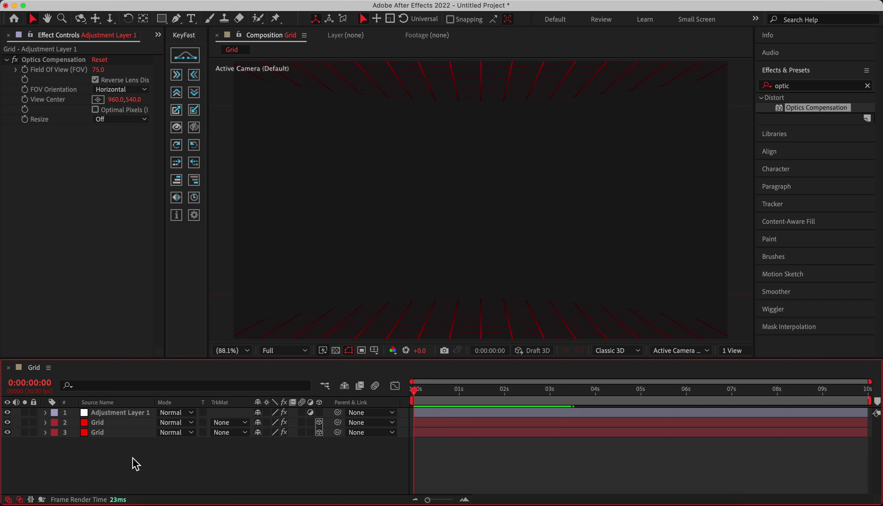
Create a null object and parent both Grid layers to it
right_click(133, 457)
mouse_move(181, 353)
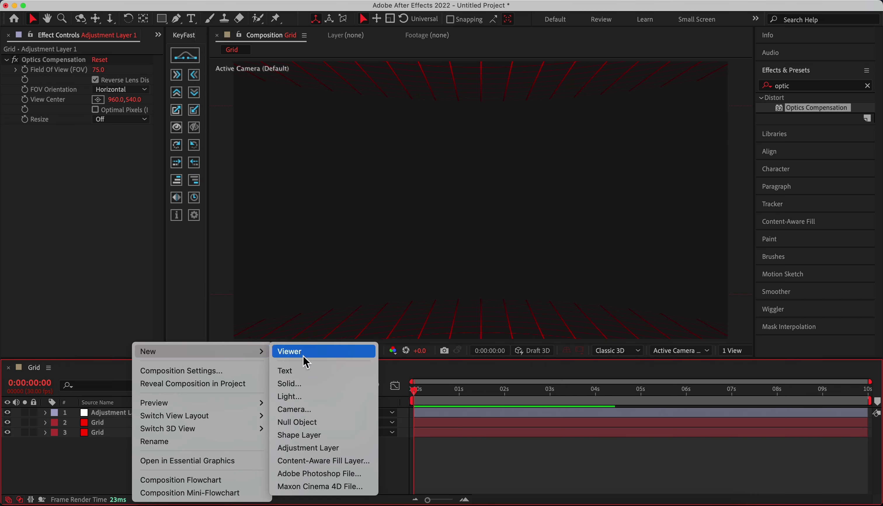
click(303, 425)
drag(123, 475, 5, 442)
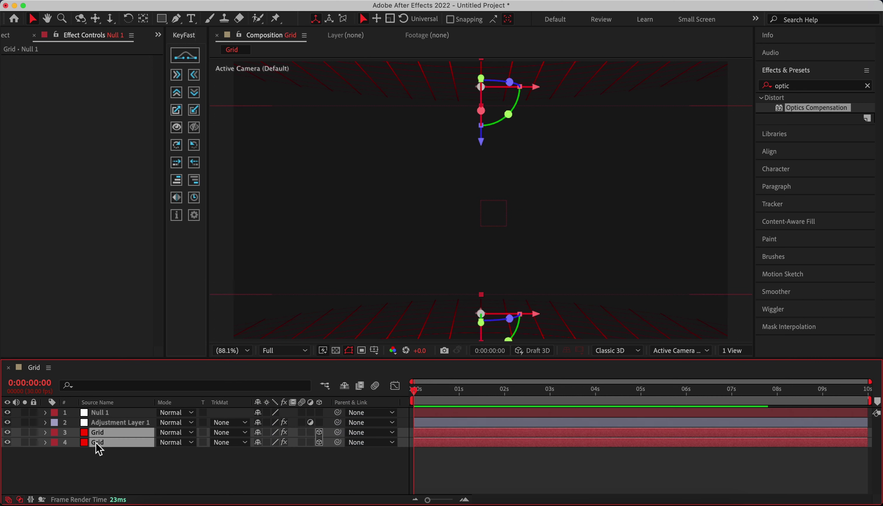
drag(340, 435, 136, 415)
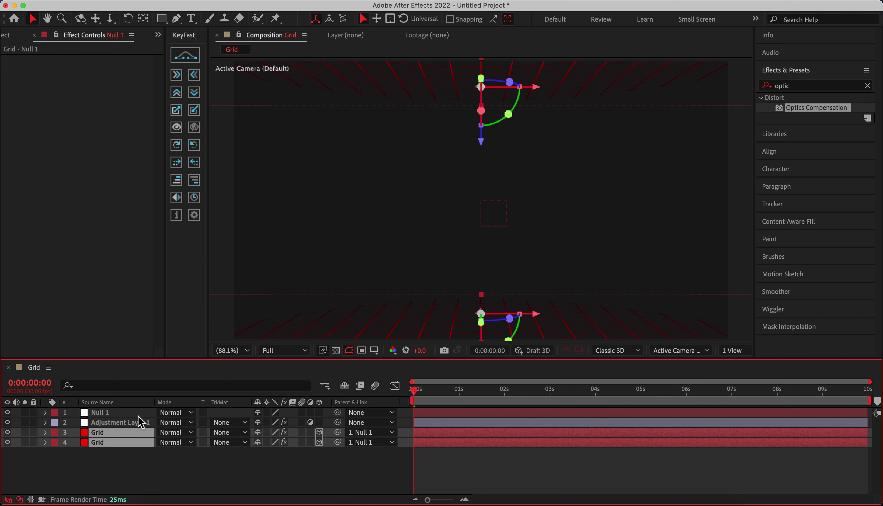
Select the null layer and reveal its Rotation property in the timeline
click(136, 414)
click(135, 465)
click(123, 414)
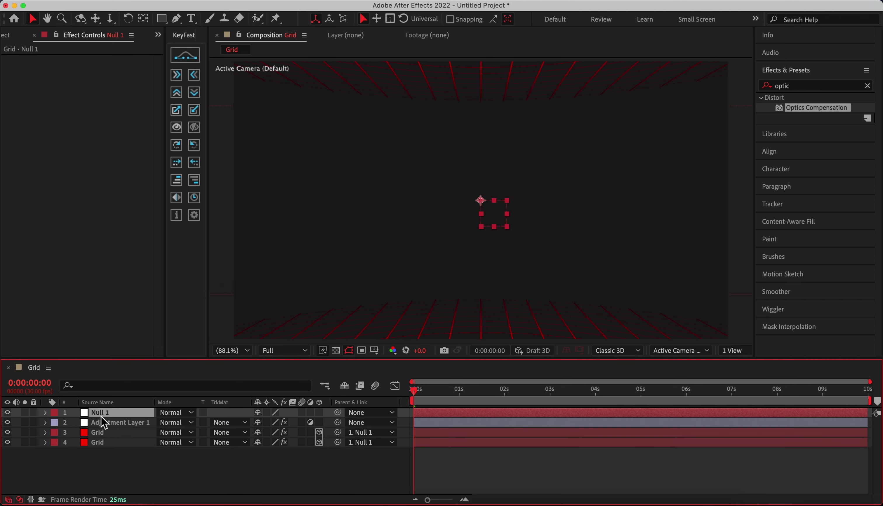
key(r)
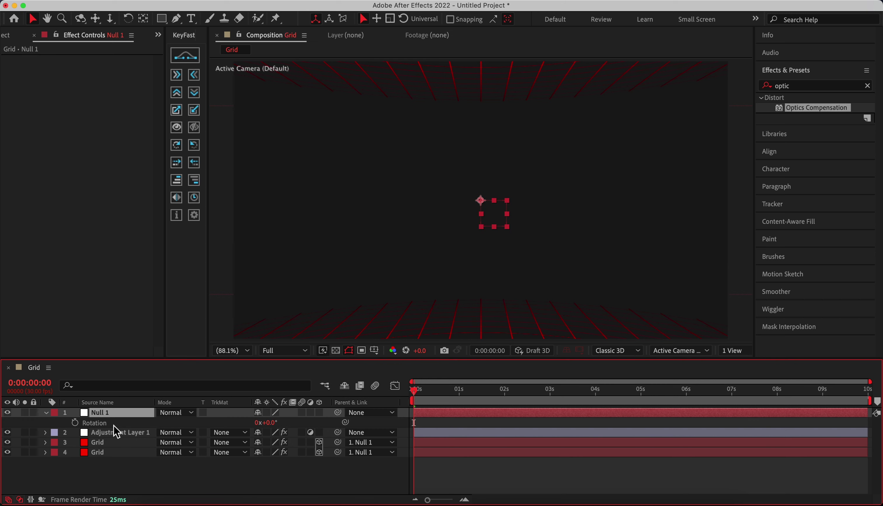
Keyframe the null's Rotation at the first frame and at one full revolution at 0:00:09:29, and preview the spin
click(75, 422)
key(End)
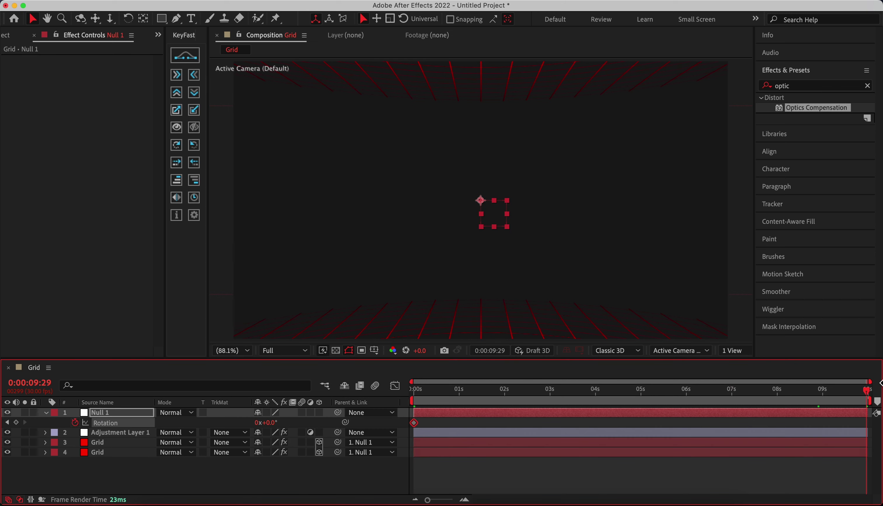
click(259, 423)
text(1)
key(Return)
key(Home)
key(space)
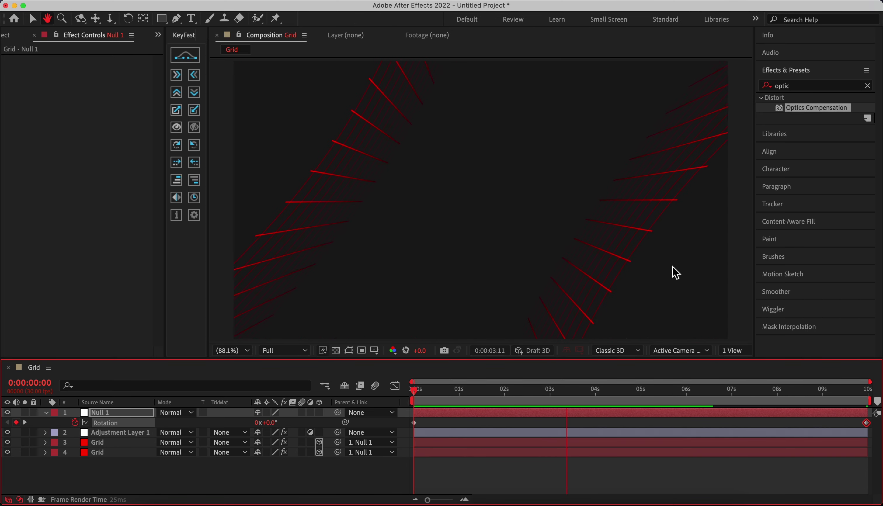
key(space)
key(space)
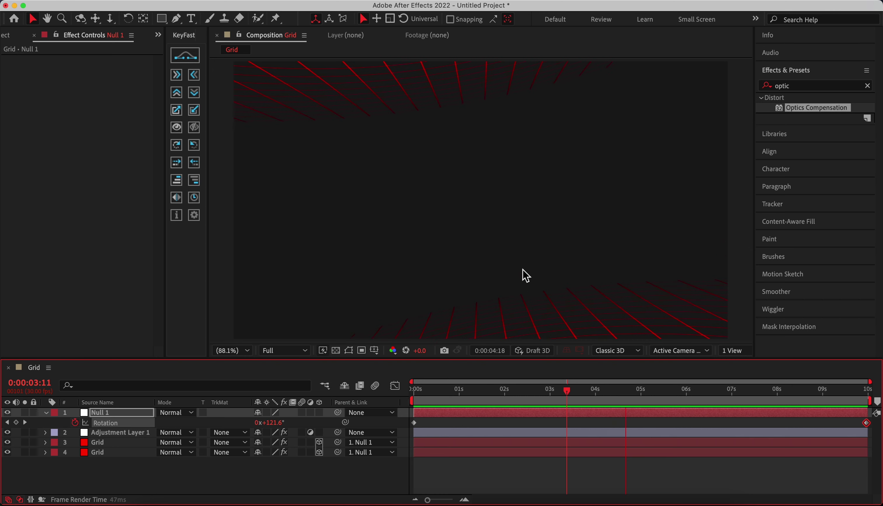
Return to the first frame and remove all Rotation keyframes from the null
key(Home)
drag(400, 420, 878, 428)
click(74, 423)
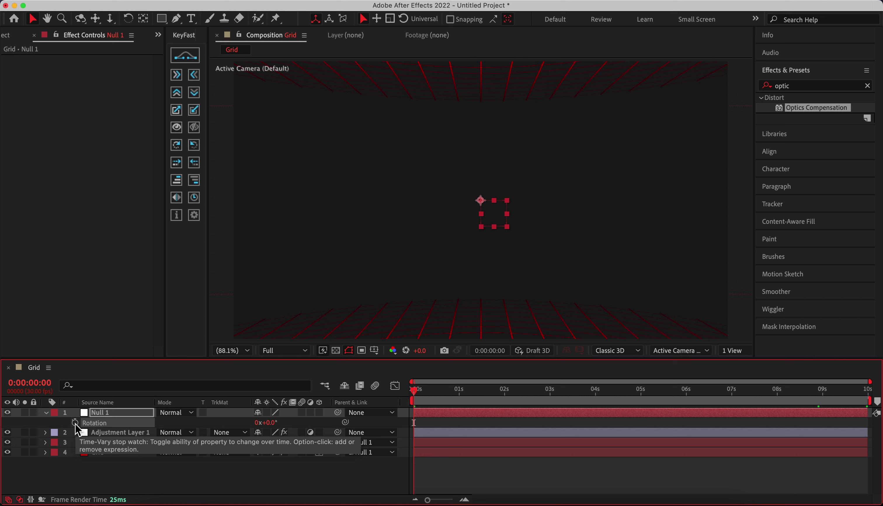
Add the expression time*20 to the null's Rotation and preview the continuous spin
alt+click(75, 423)
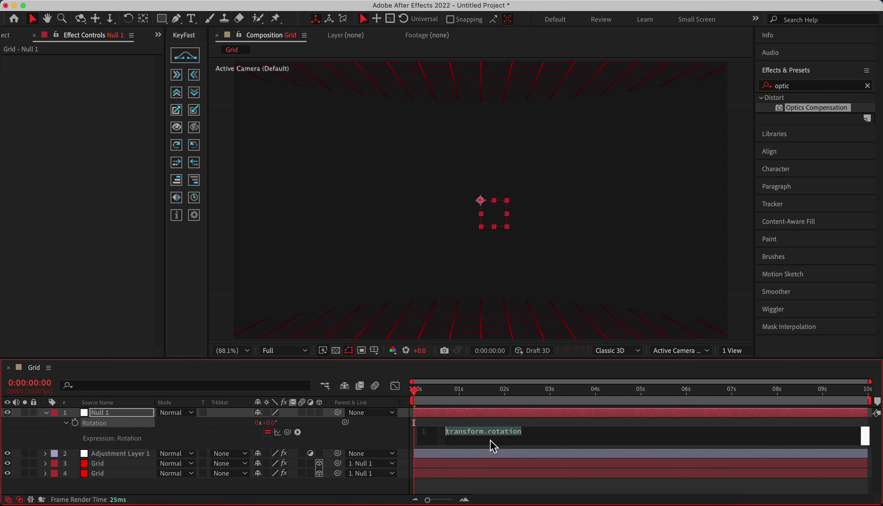
text(t)
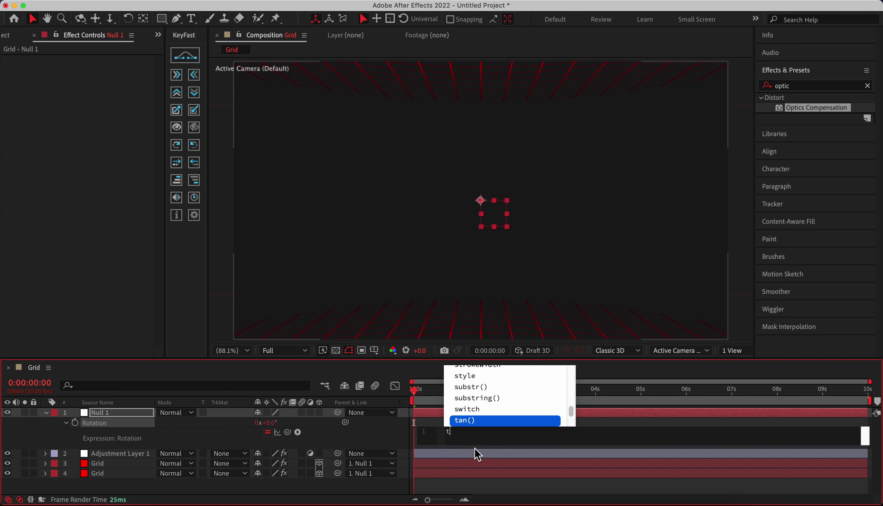
text(ime*)
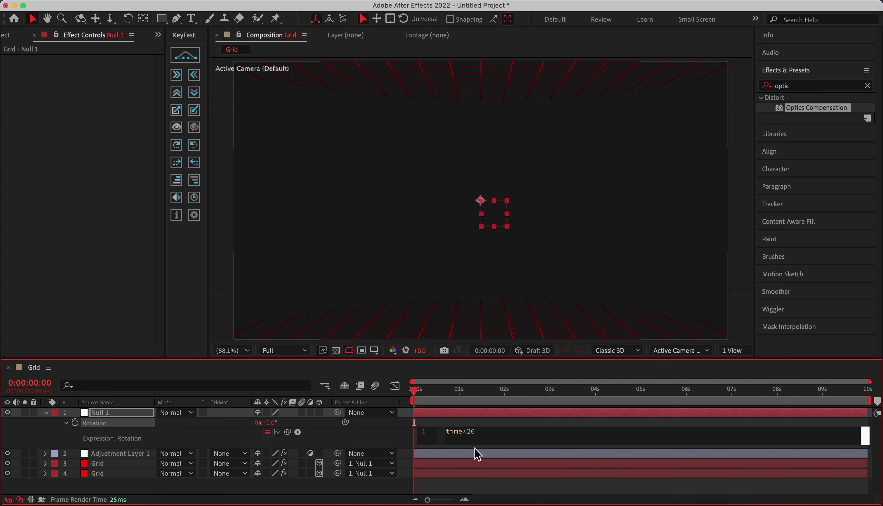
key(KP_Enter)
key(space)
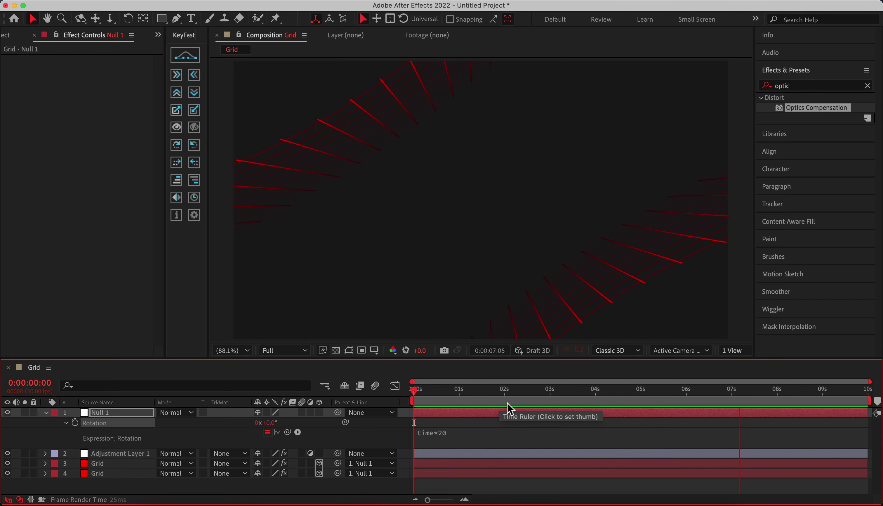
click(184, 489)
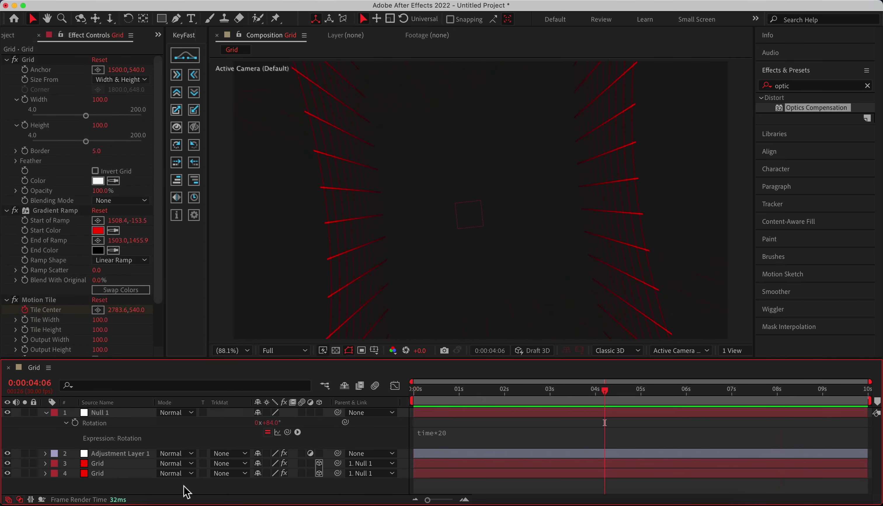
Increase the height of layer 4's Grid solid to 2346 px through its Solid Settings, creating a new solid
click(129, 476)
click(243, 3)
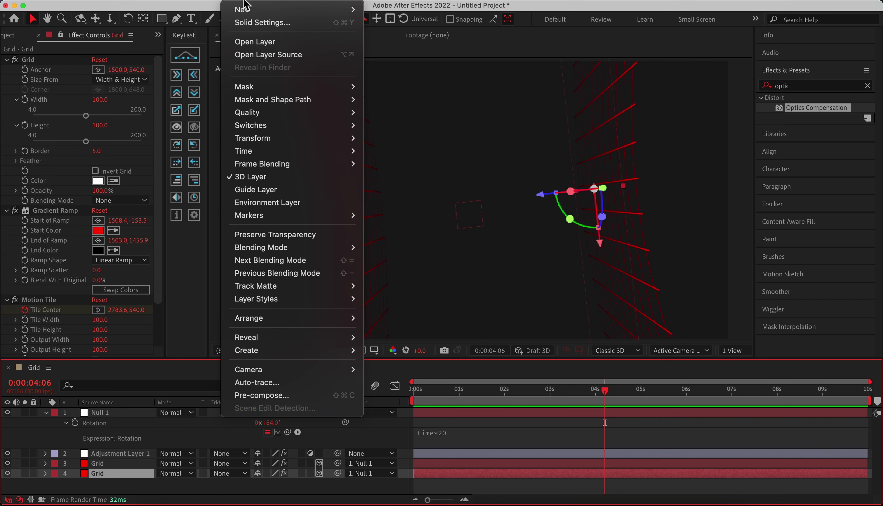
click(257, 23)
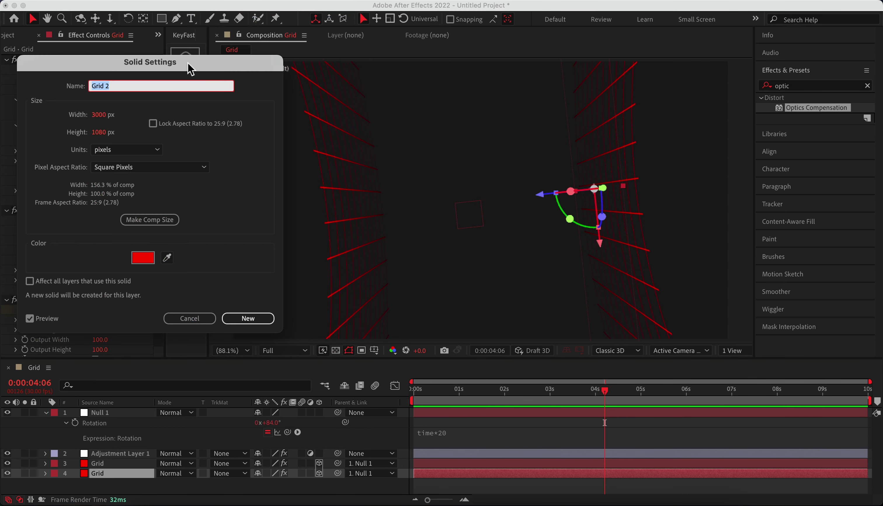
drag(188, 63, 217, 86)
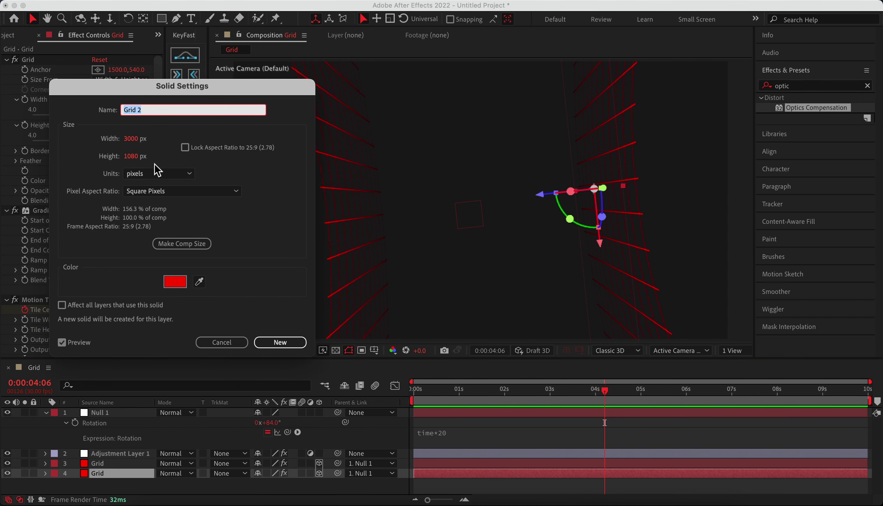
drag(133, 162, 824, 114)
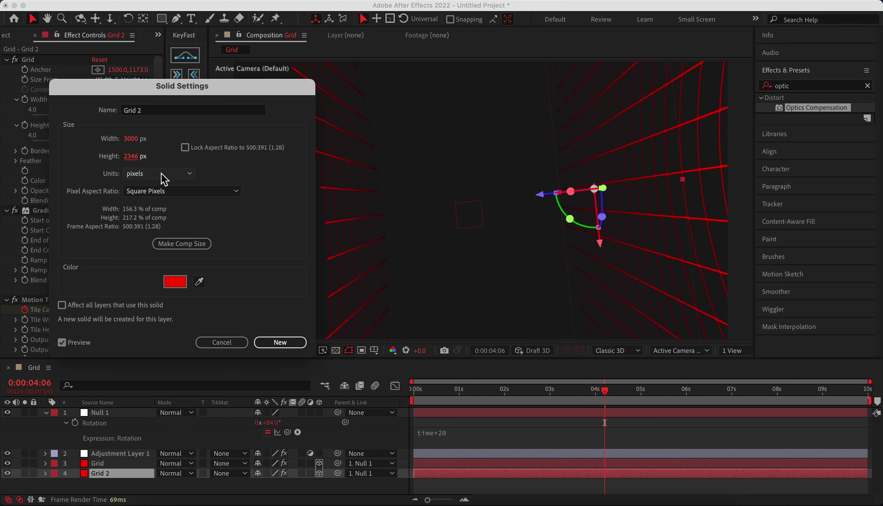
click(268, 349)
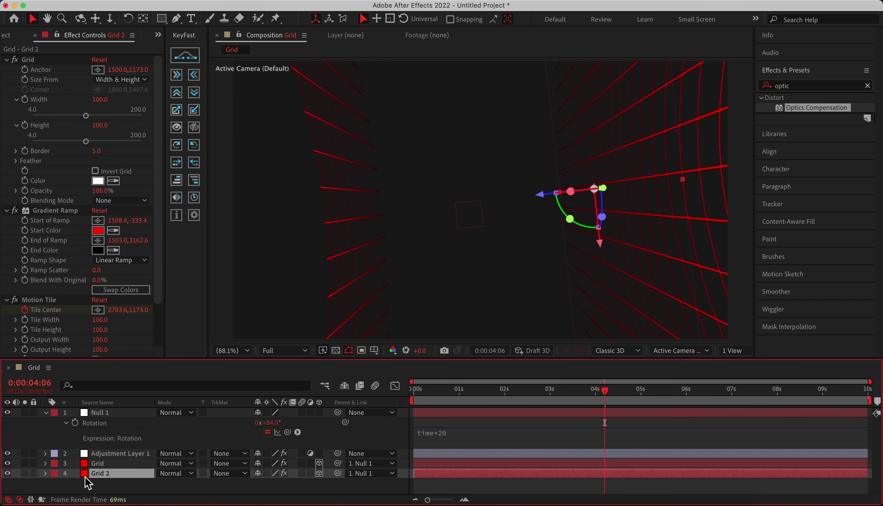
Increase the height of layer 3's Grid solid to 2339 px through its Solid Settings
click(98, 464)
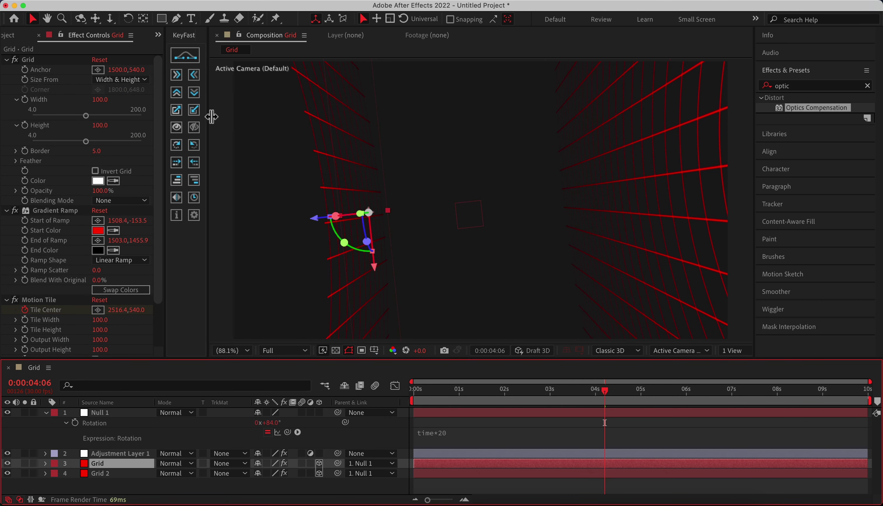
click(246, 1)
drag(210, 98, 662, 66)
drag(590, 125, 880, 127)
drag(728, 132, 733, 132)
drag(593, 130, 627, 130)
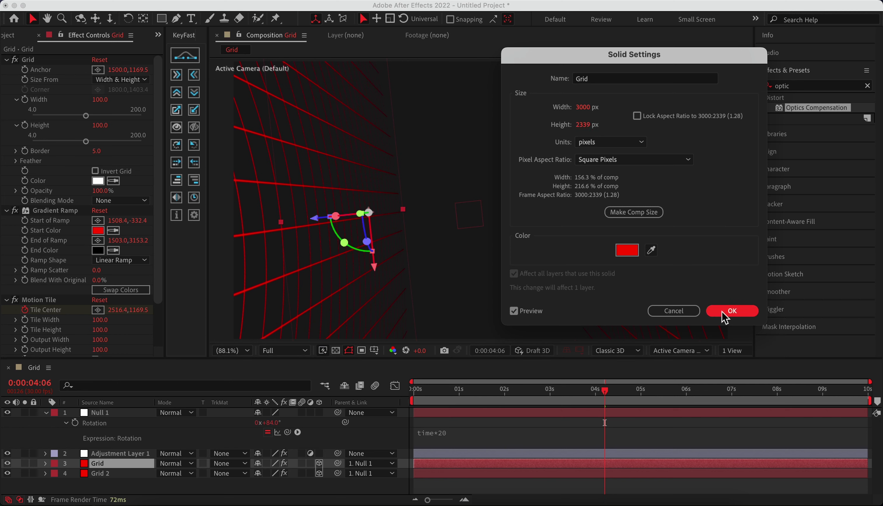
click(732, 311)
Set the preview resolution to Half and play the rotating grids from the first frame
click(417, 399)
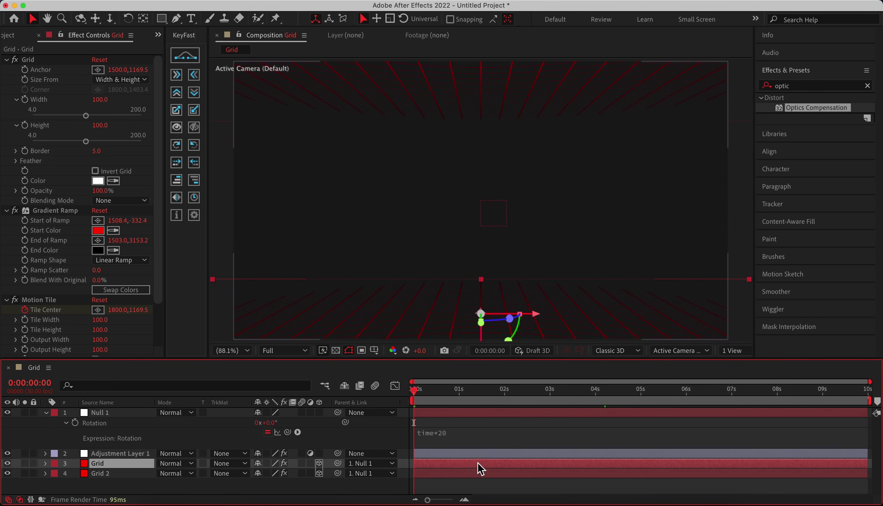
click(461, 494)
key(space)
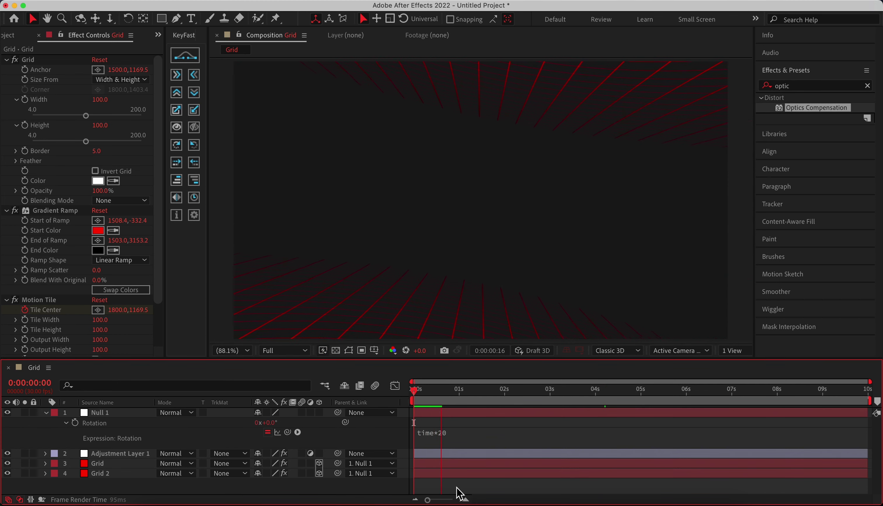
click(288, 351)
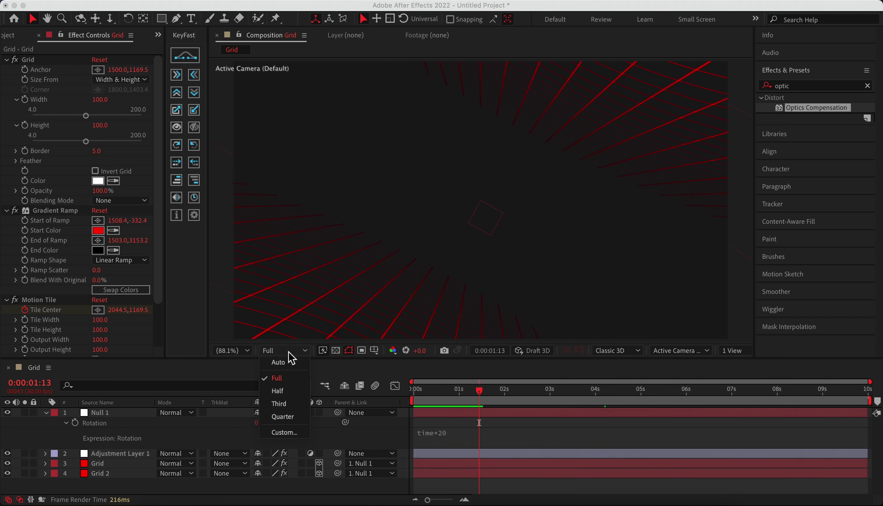
click(279, 391)
click(319, 440)
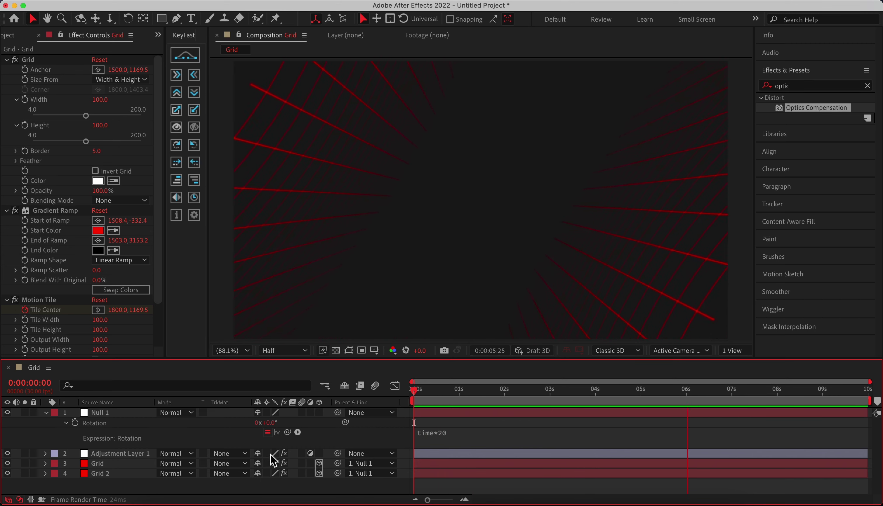
key(space)
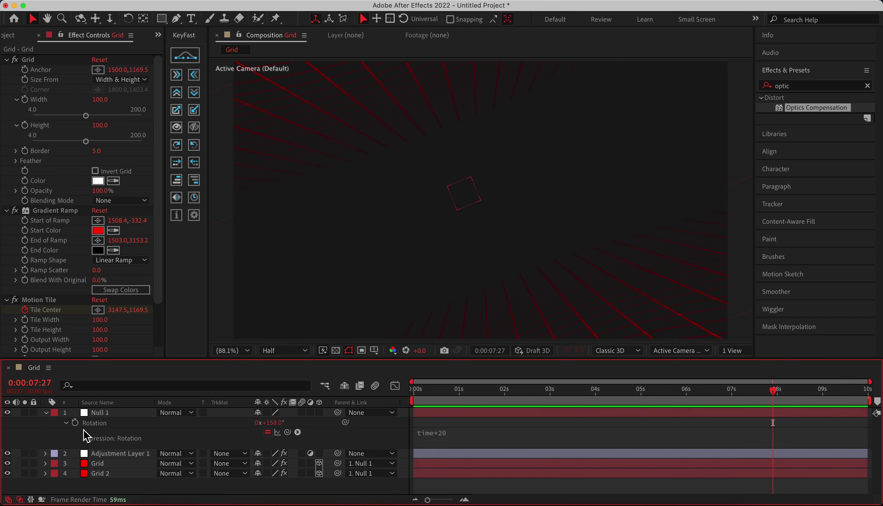
Collapse the null's properties and add a text layer reading "Inside Motion" on two lines
click(46, 413)
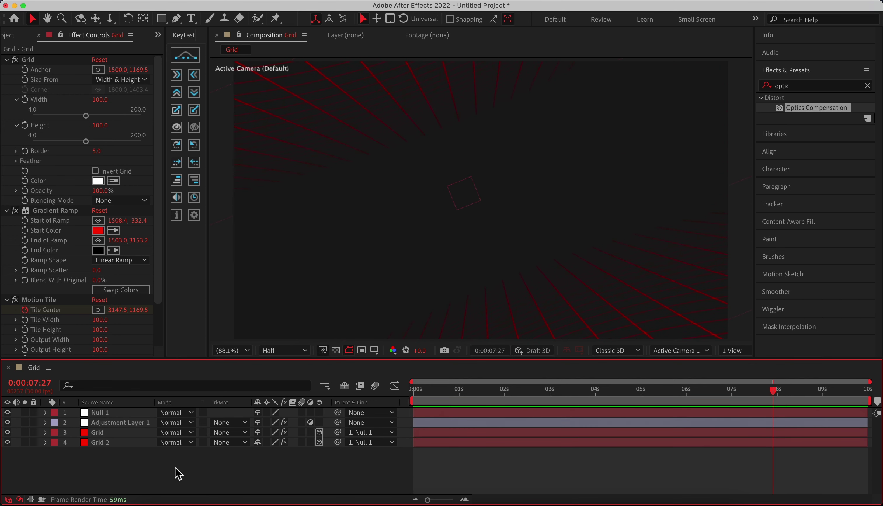
right_click(179, 473)
mouse_move(231, 353)
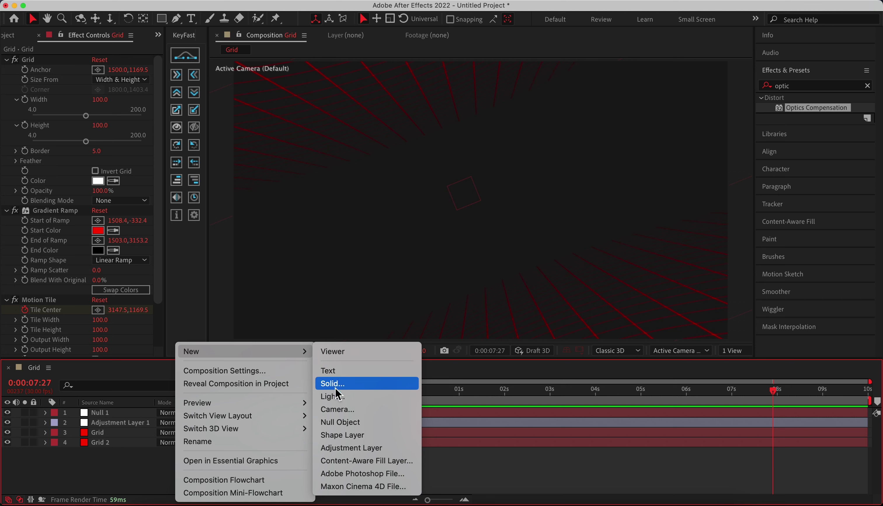
click(336, 372)
text(Inside )
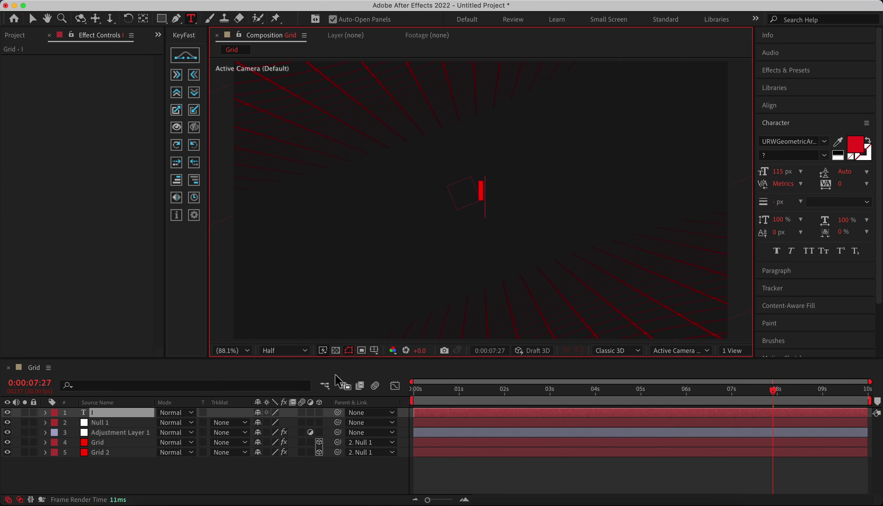
text(Motion)
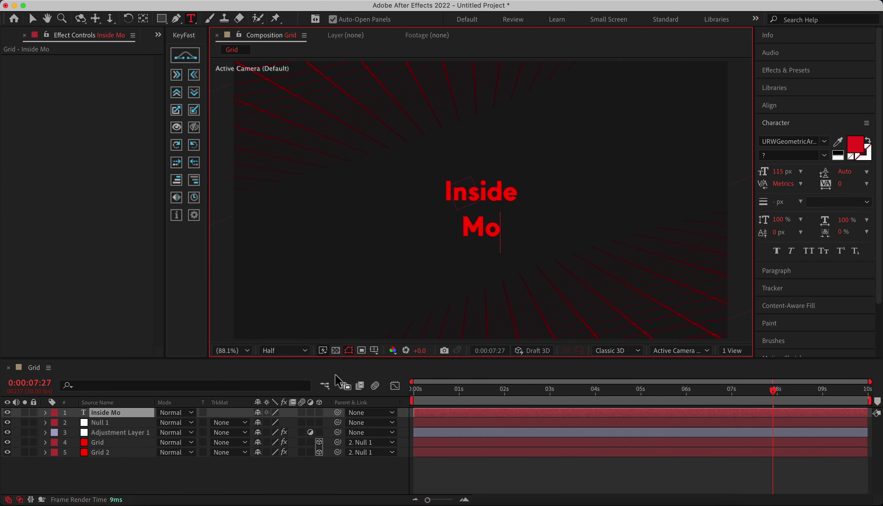
click(205, 469)
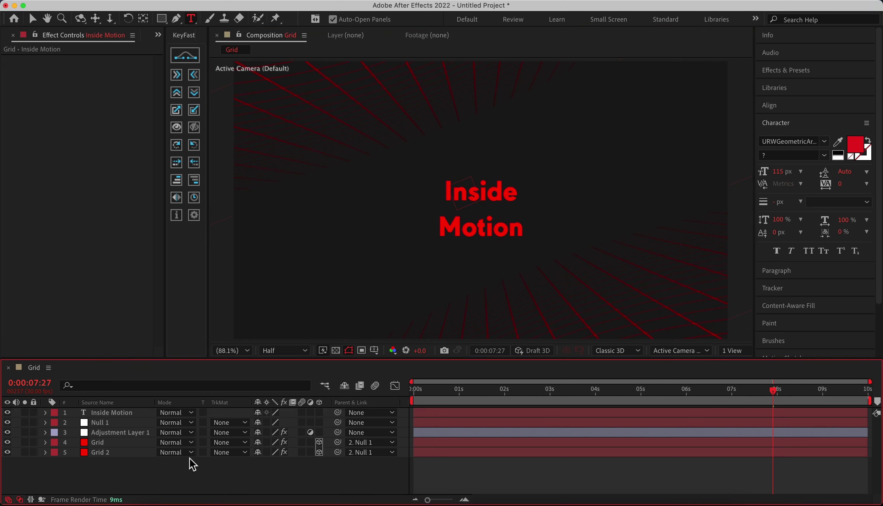
Select the Inside Motion text layer and move it slightly upward to centre it in the composition
click(135, 414)
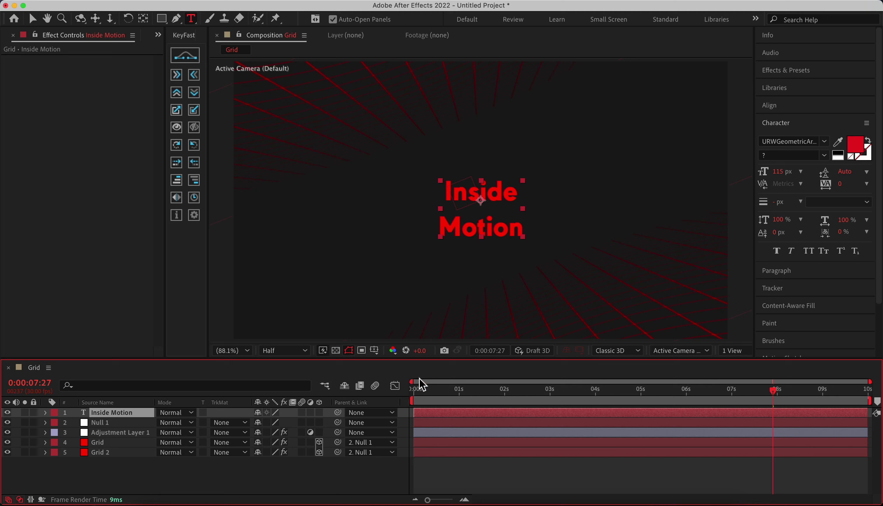
click(431, 432)
click(436, 410)
key(v)
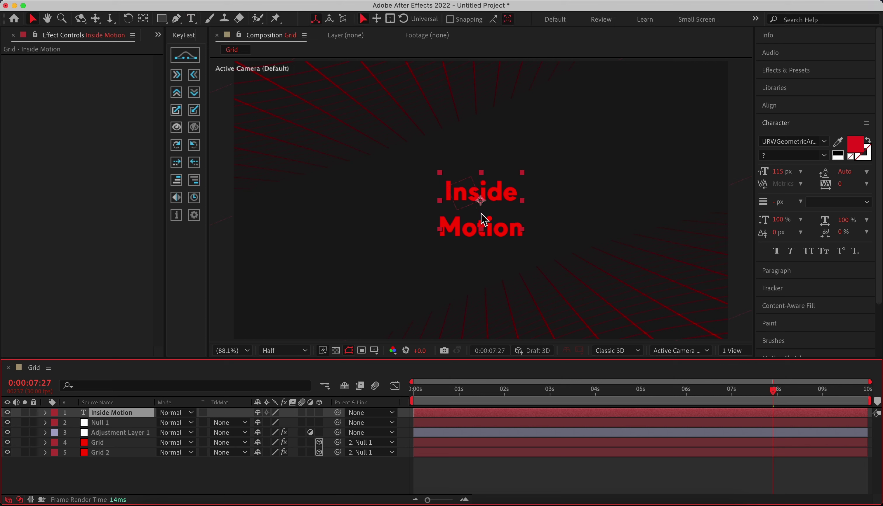
drag(483, 214, 483, 205)
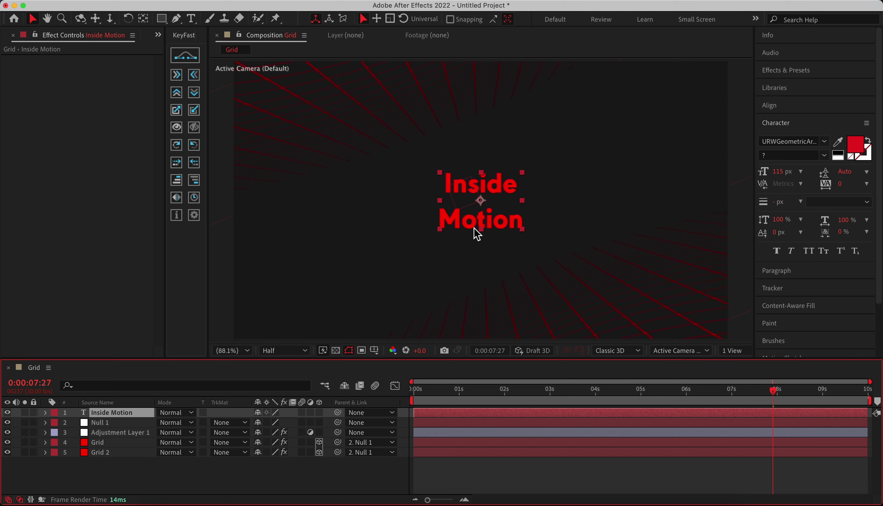
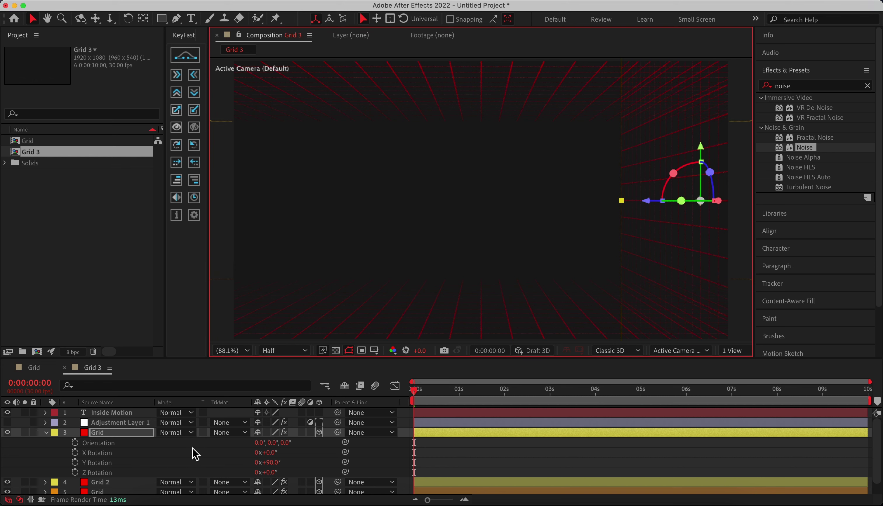
Show the effect settings of the Grid layer rotated 90° on Y and select its Gradient Ramp effect
scroll(115, 473, down, 1)
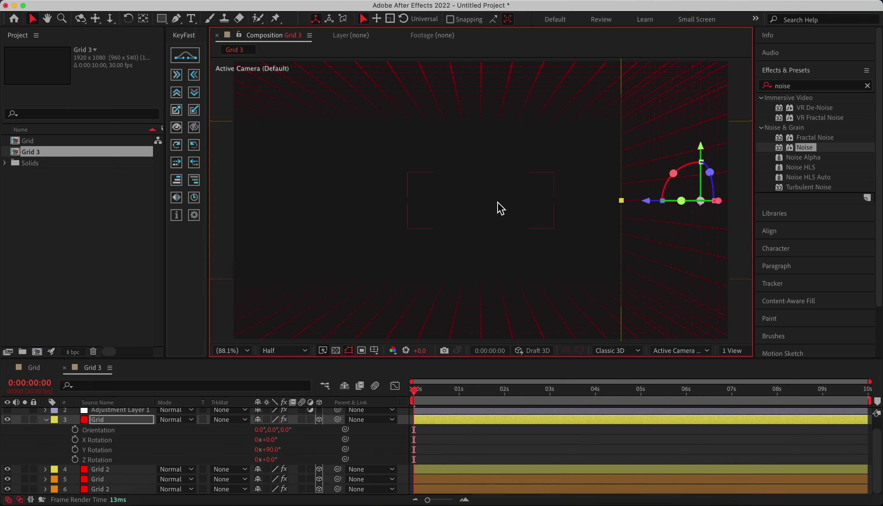
key(comma)
key(comma)
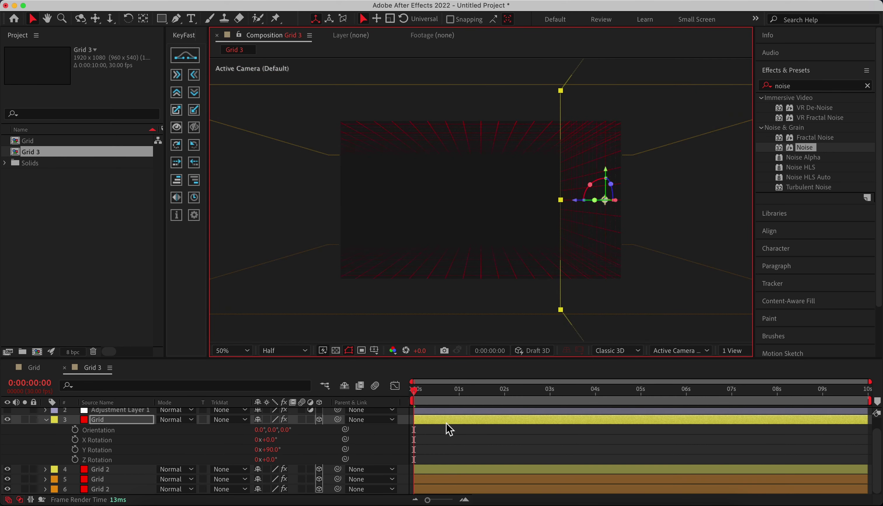
click(447, 429)
click(436, 429)
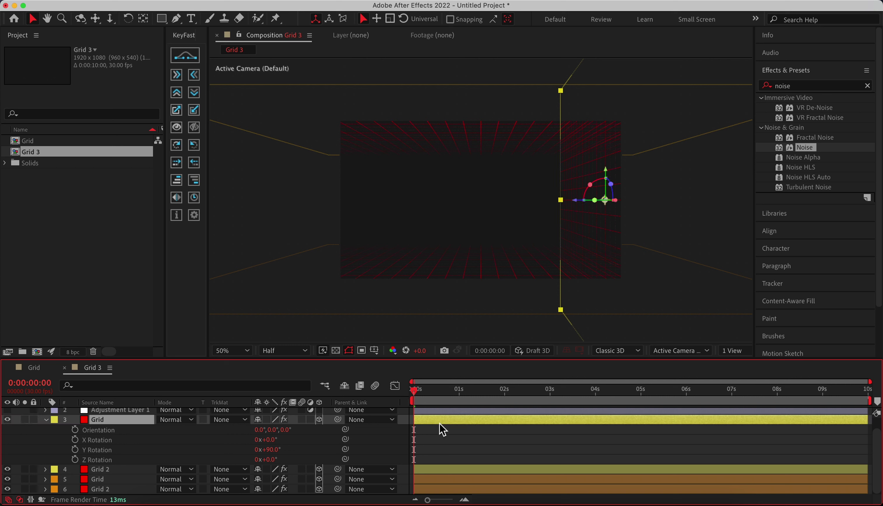
key(F3)
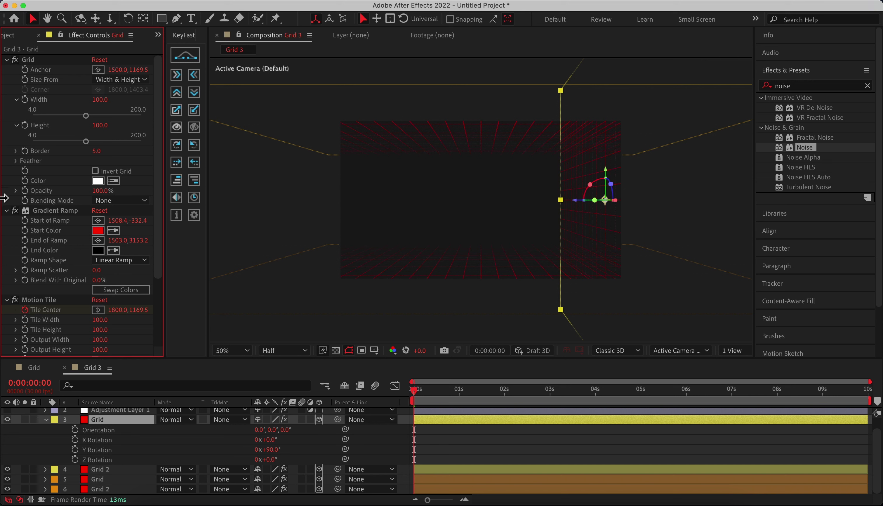
scroll(28, 197, down, 4)
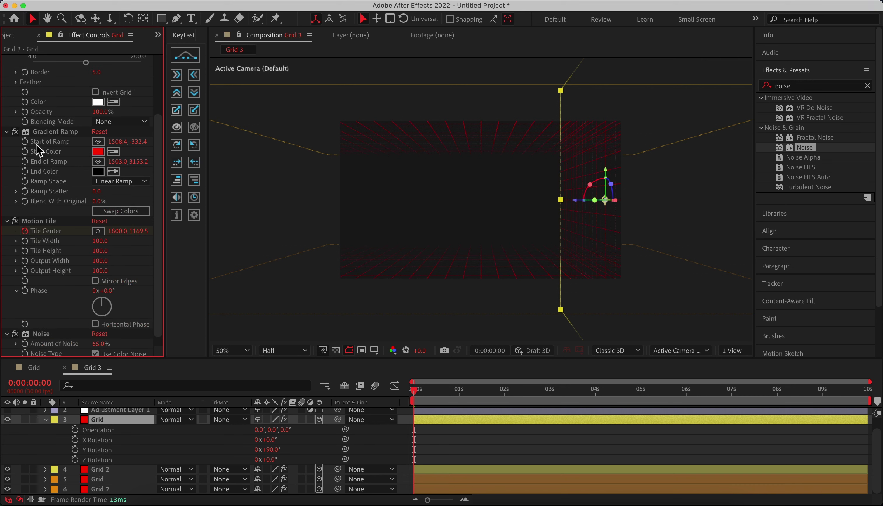
click(49, 132)
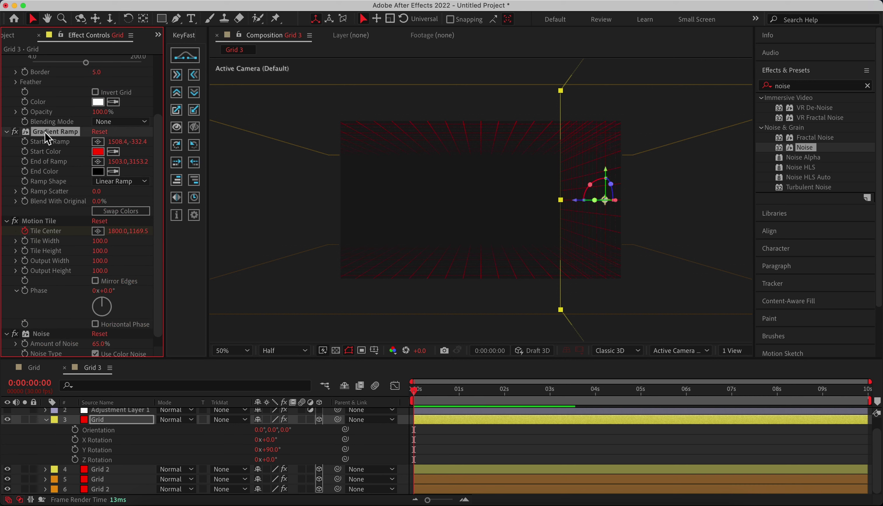
Reposition the side grid's Start of Ramp just beyond the wall's inner edge, at about -422, 1175
key(comma)
drag(543, 90, 524, 207)
key(period)
scroll(555, 209, up, 2)
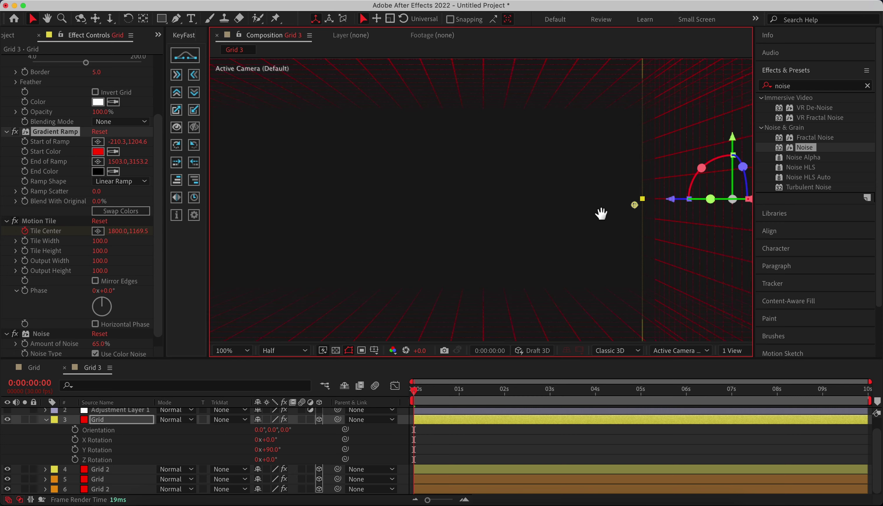
scroll(529, 198, down, 2)
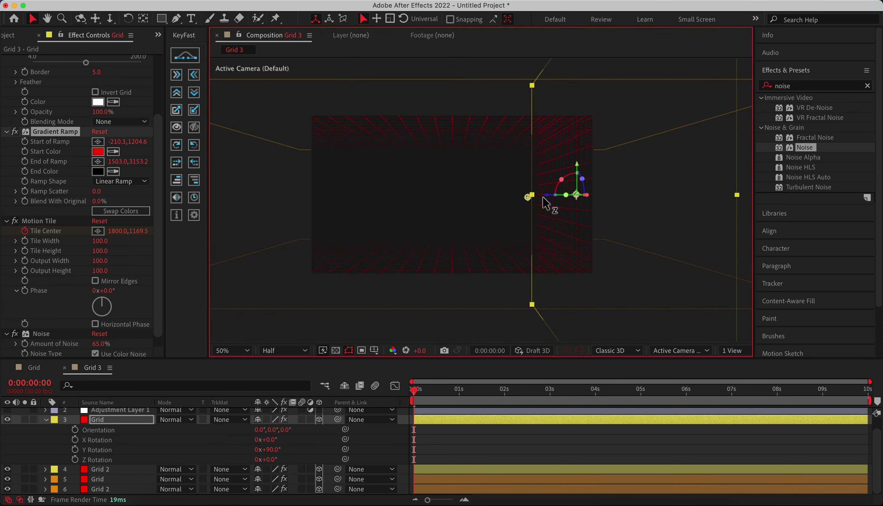
key(period)
drag(575, 195, 571, 192)
key(comma)
scroll(547, 205, down, 2)
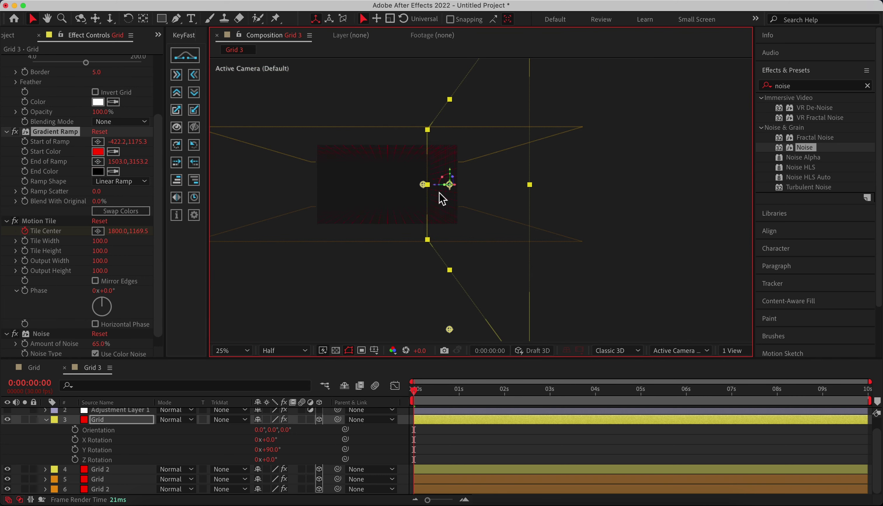
Reposition the side grid's ramp points so Start of Ramp sits at about 1900, 1181 and End of Ramp at about 217, 1208
drag(450, 329, 533, 175)
key(period)
key(period)
key(period)
mouse_move(412, 175)
mouse_down()
mouse_move(386, 177)
mouse_move(423, 182)
mouse_move(406, 180)
mouse_up()
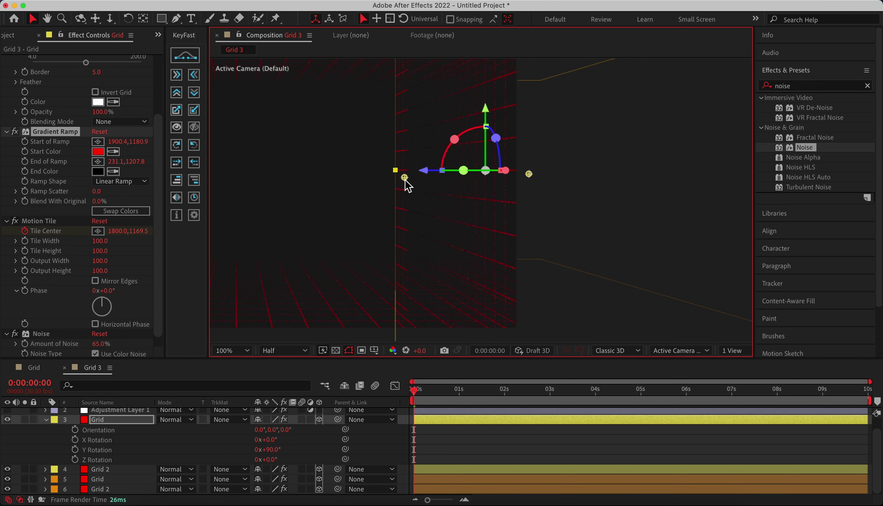
drag(391, 191, 437, 193)
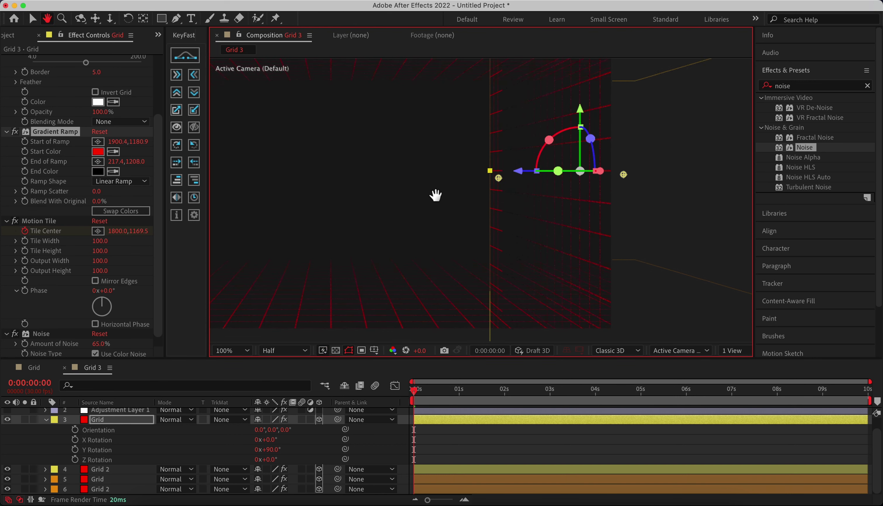
Resize the side wall grid's solid to 2587 px wide and about 700 px high, creating a new solid for the layer
click(426, 437)
click(430, 420)
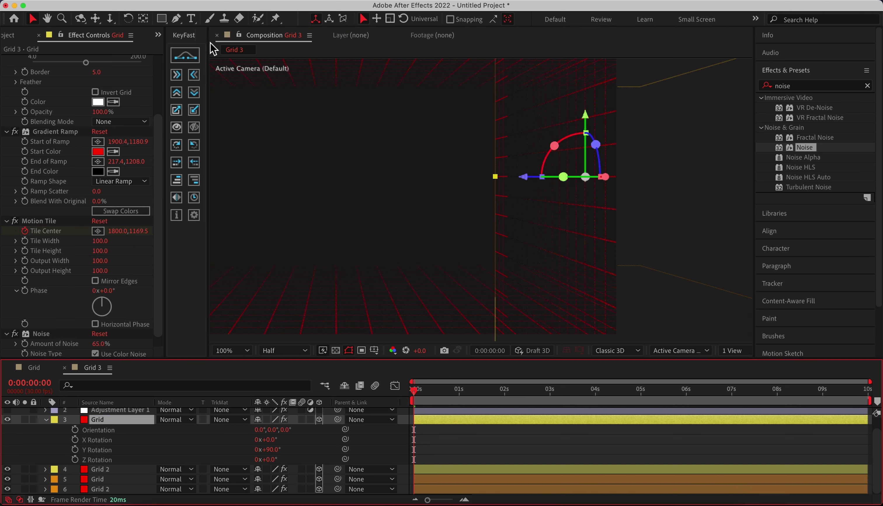
click(252, 3)
click(256, 25)
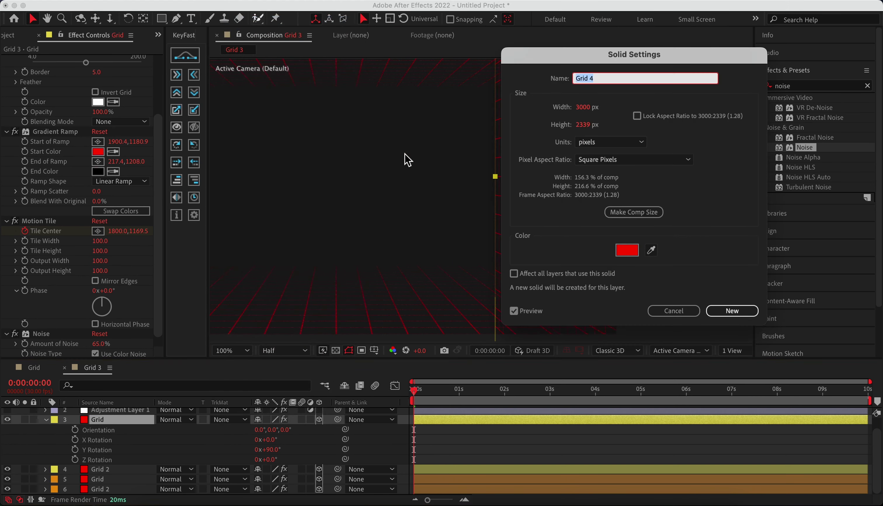
drag(578, 65, 191, 76)
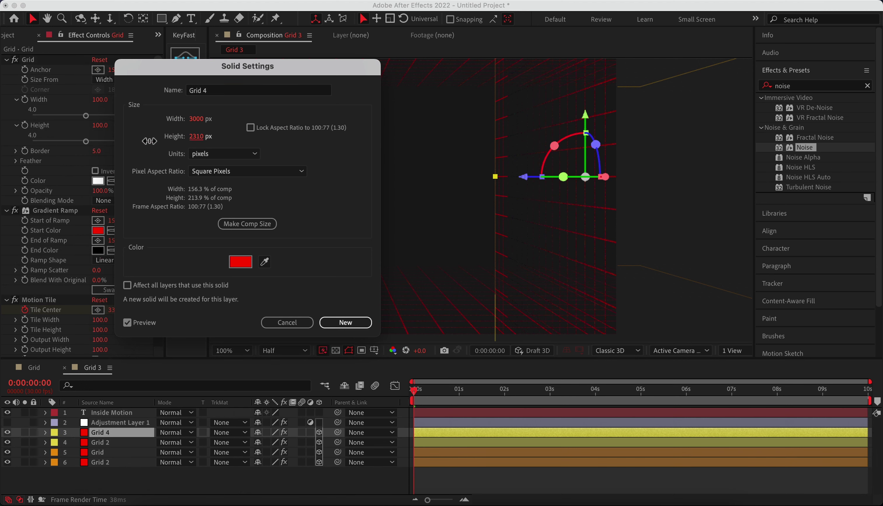
drag(188, 141, 146, 141)
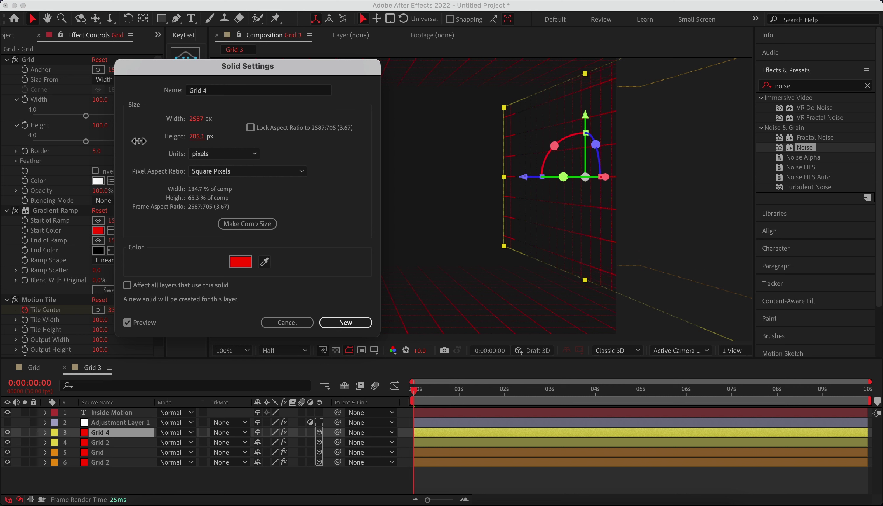
drag(127, 141, 117, 142)
click(338, 321)
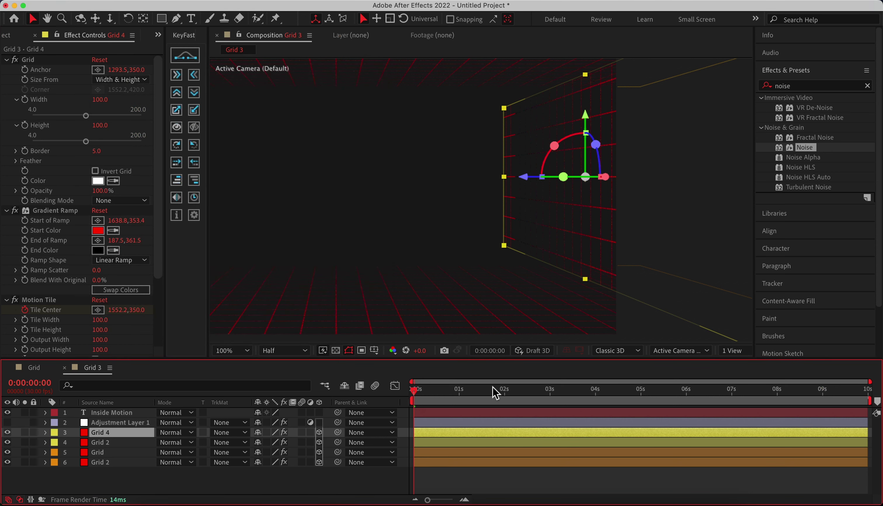
Move the Motion Tile effect above Gradient Ramp on the Grid 4 side wall layer
click(442, 482)
click(442, 433)
scroll(84, 228, down, 3)
click(16, 247)
click(15, 247)
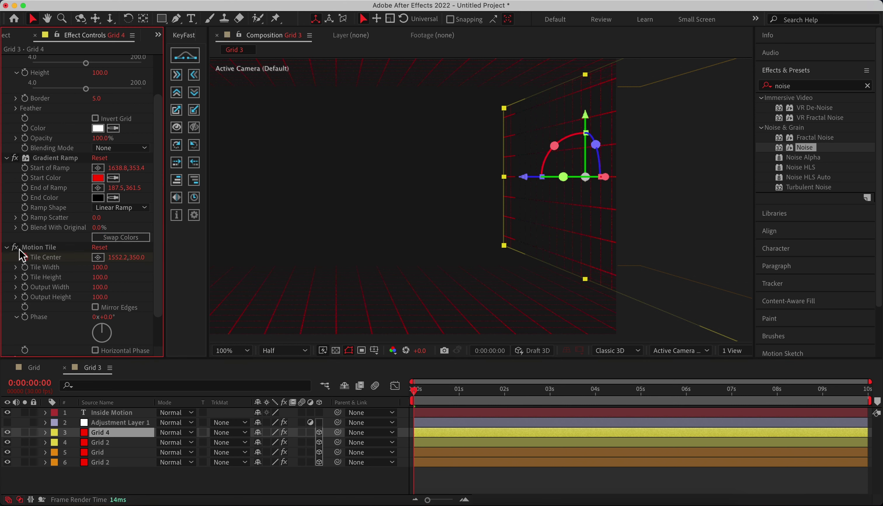
drag(37, 249, 43, 150)
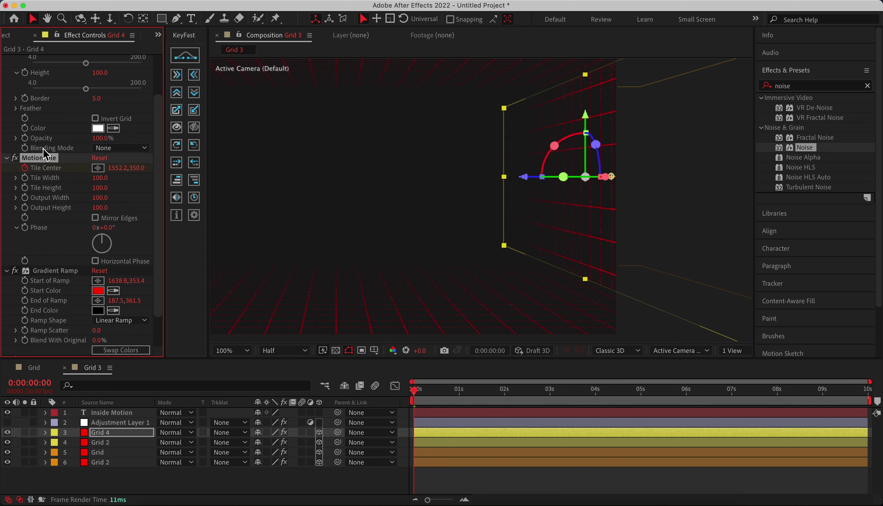
scroll(48, 197, down, 1)
click(18, 232)
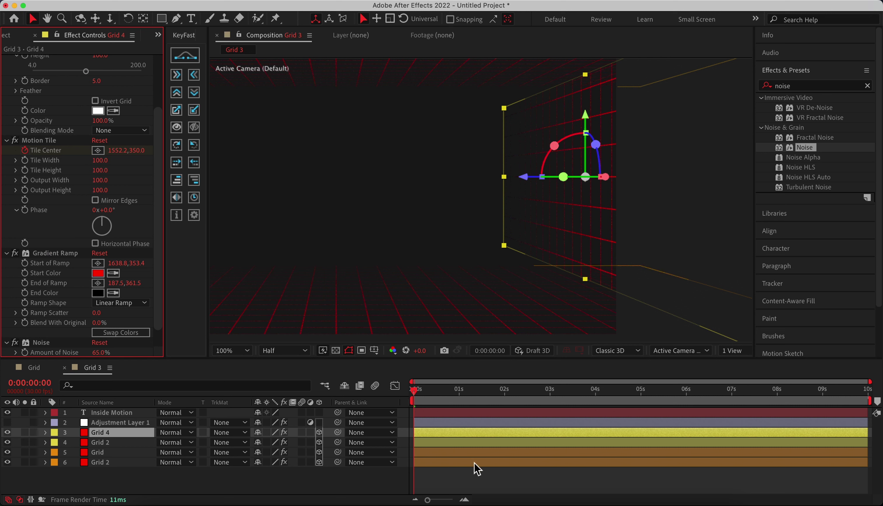
Delete the duplicate yellow-labelled Grid 2 layer directly below Grid 4
click(448, 485)
click(112, 443)
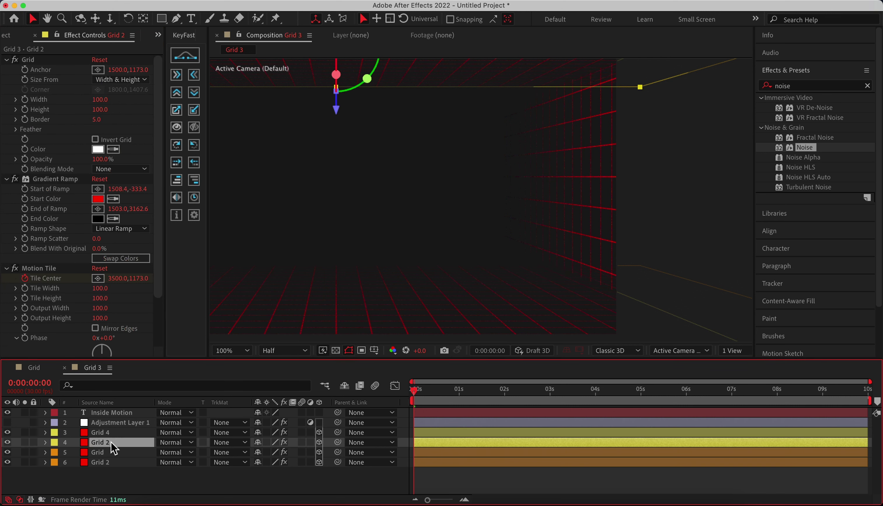
key(Delete)
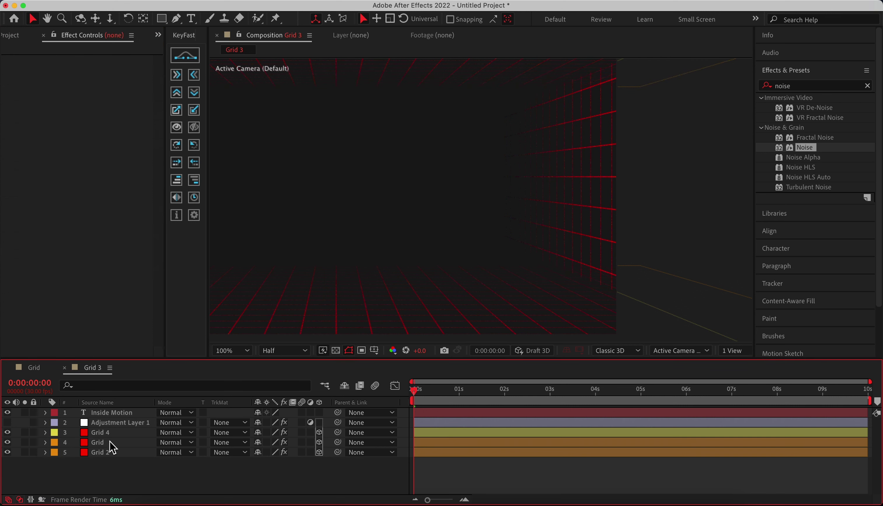
click(442, 431)
click(312, 466)
click(112, 434)
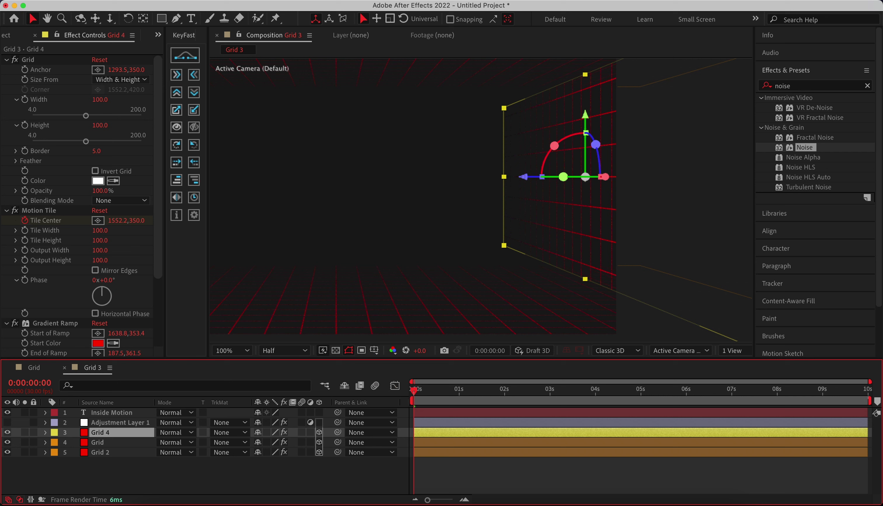
click(233, 1)
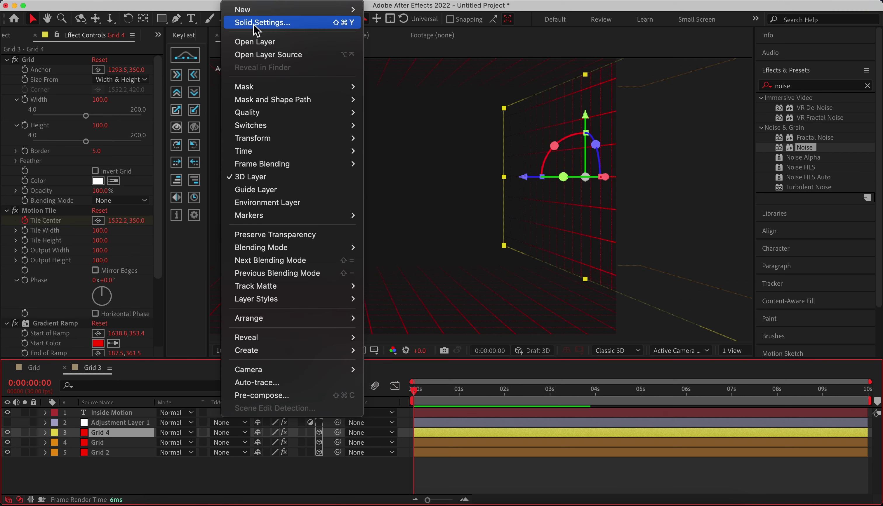
click(437, 469)
click(430, 455)
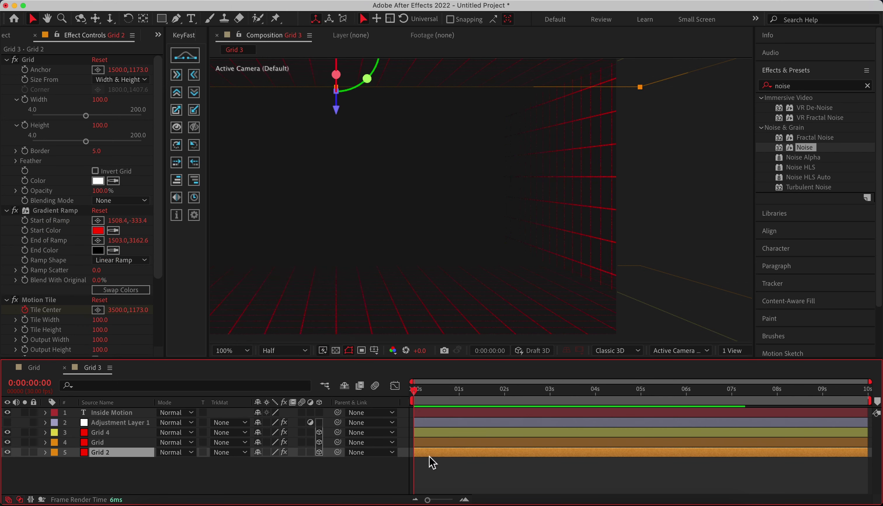
Narrow the floor grid's solid to about 2075 px wide, creating a new solid for the layer
click(425, 442)
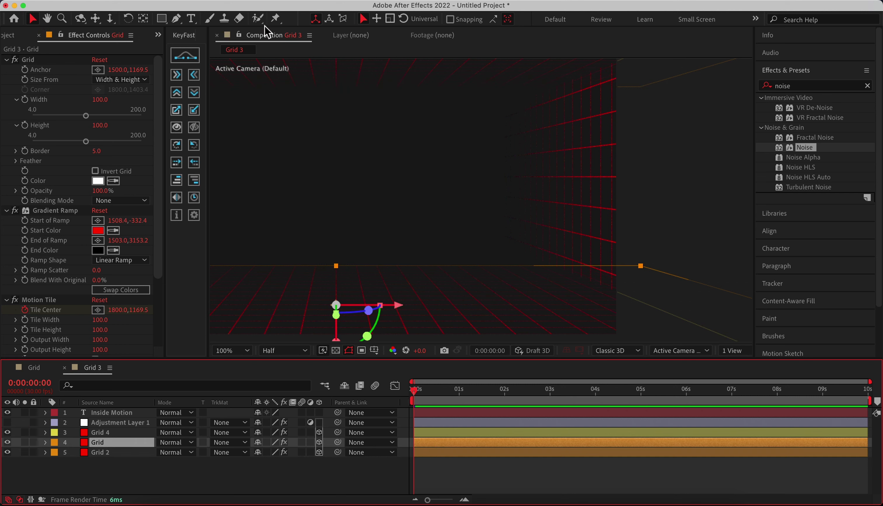
click(247, 0)
click(253, 27)
drag(249, 68, 190, 54)
drag(138, 106, 37, 121)
drag(130, 106, 5, 117)
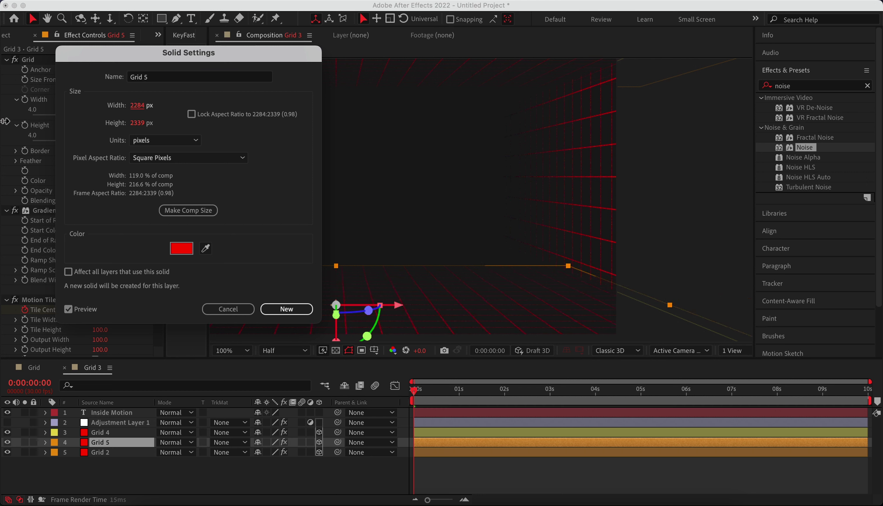
drag(142, 111, 25, 114)
drag(155, 63, 562, 72)
click(702, 318)
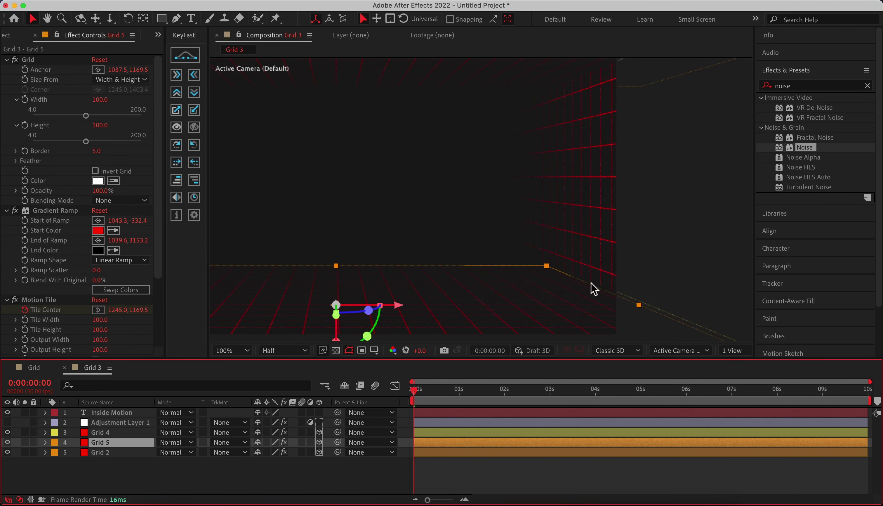
click(534, 470)
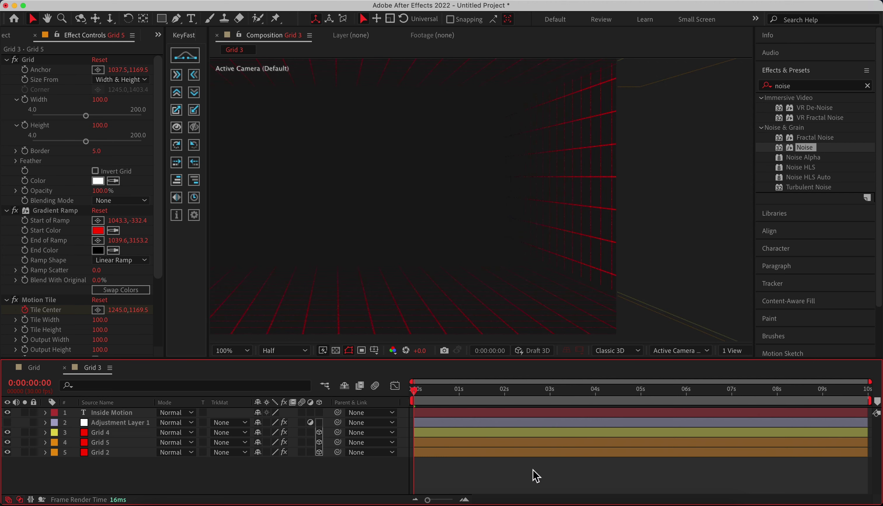
Narrow the ceiling grid's solid to 2051 px wide, creating a new solid for the layer
drag(517, 258, 558, 235)
scroll(558, 235, down, 2)
click(450, 453)
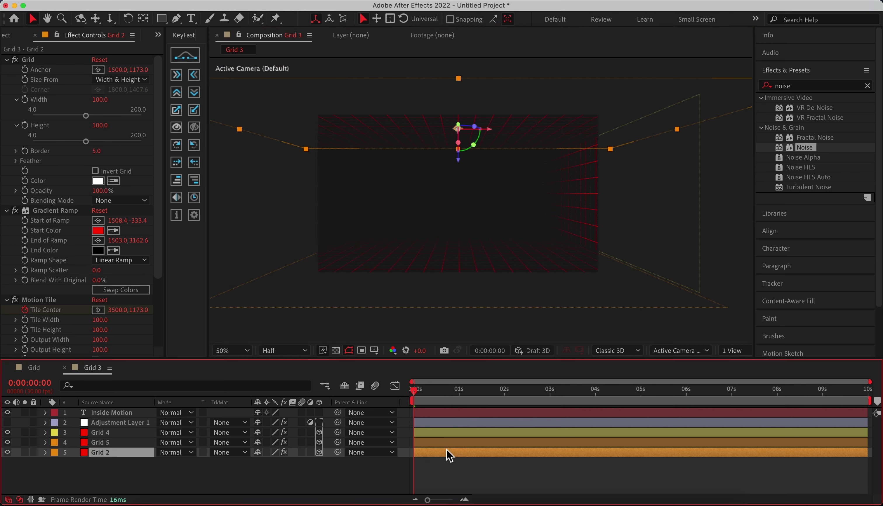
click(242, 2)
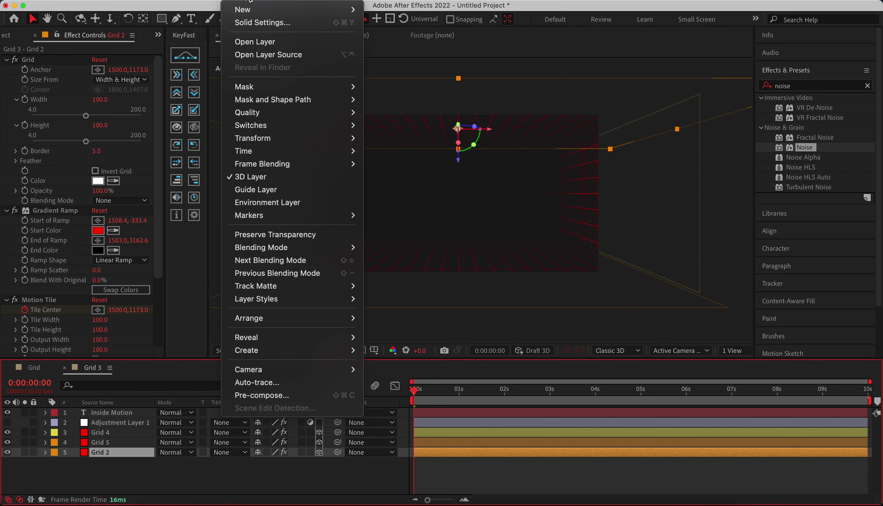
click(263, 24)
drag(547, 63, 85, 60)
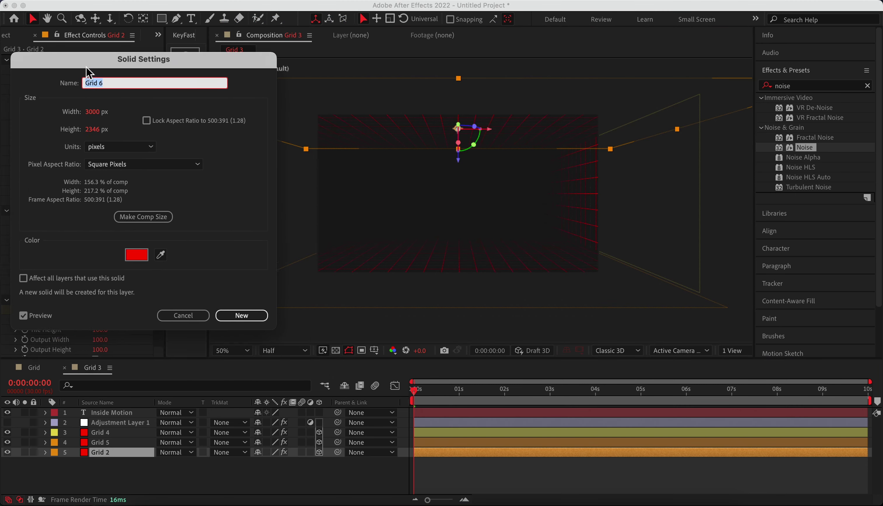
drag(100, 112, 6, 126)
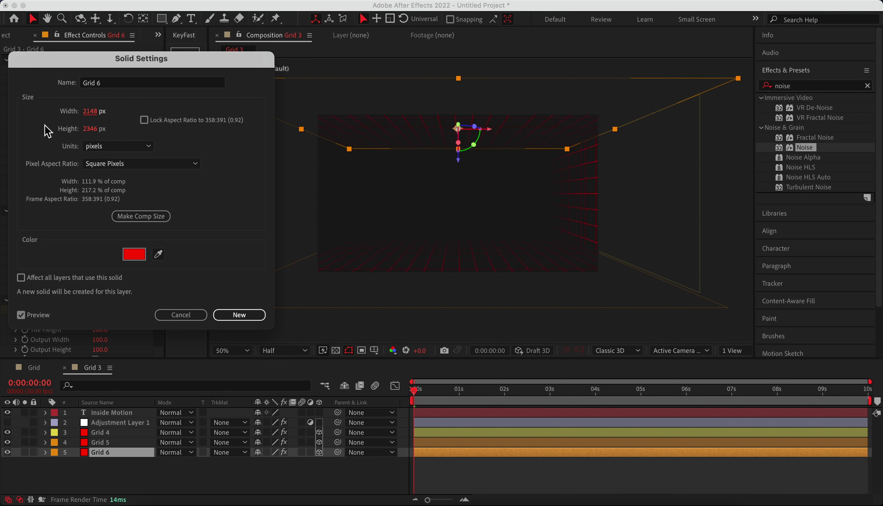
drag(97, 112, 35, 118)
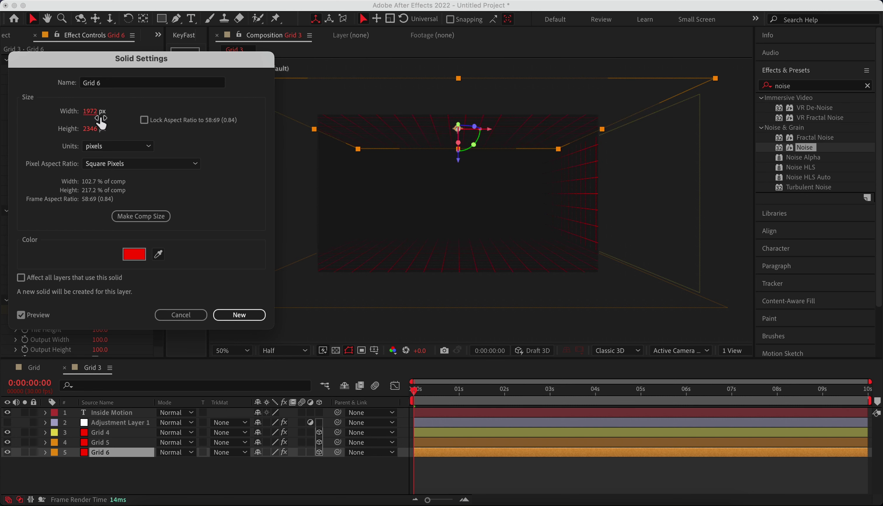
drag(98, 112, 146, 117)
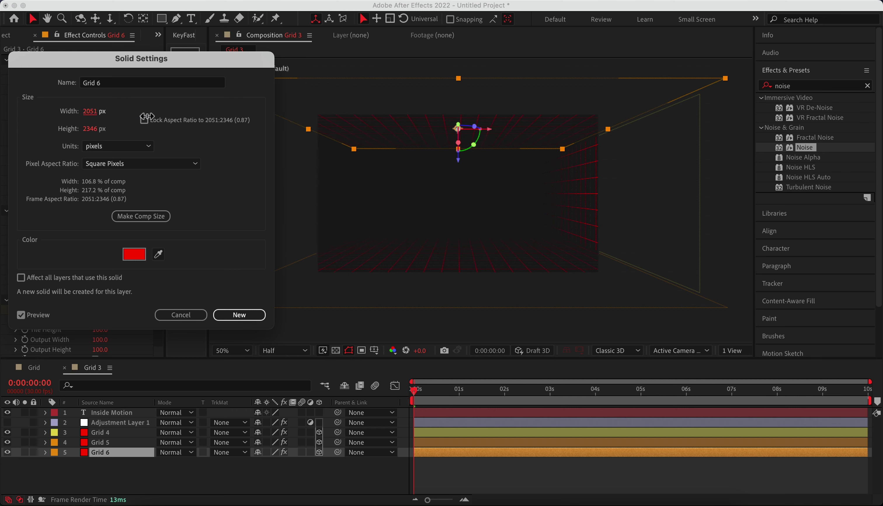
click(239, 315)
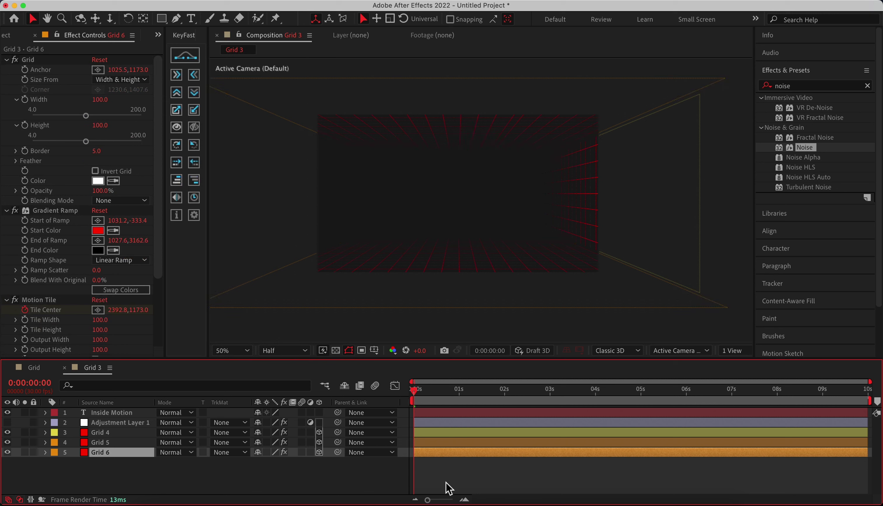
Duplicate the Grid 4 side wall and move the copy across to form the opposite wall
click(437, 433)
key(super+d)
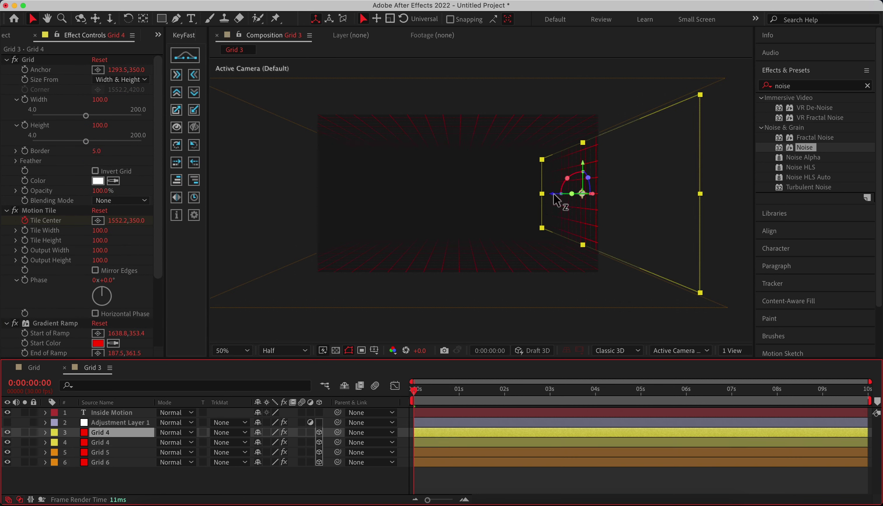
drag(554, 195, 307, 208)
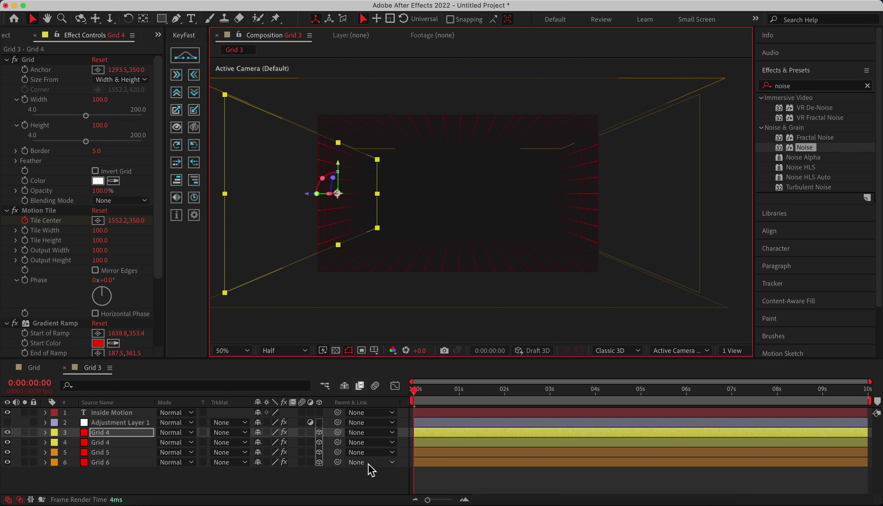
click(375, 485)
Preview the four-wall grid animation with the composition view fitted to the viewer
key(space)
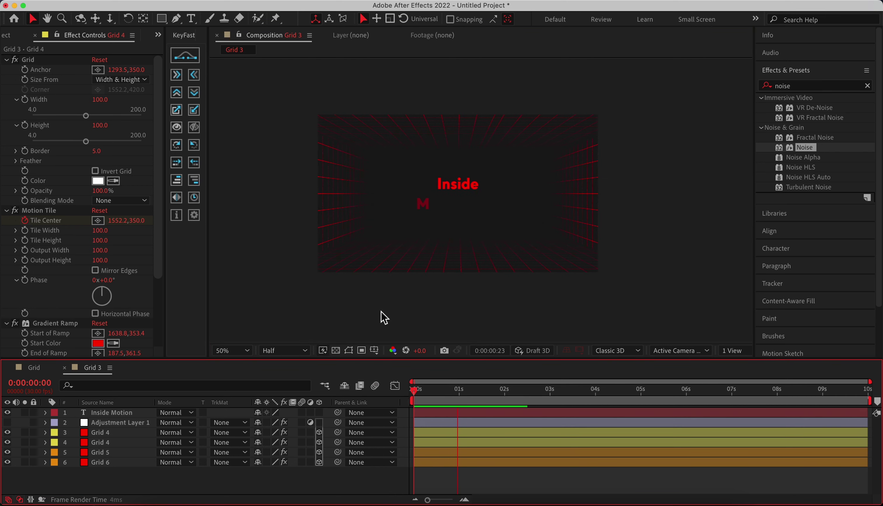
click(231, 350)
click(247, 157)
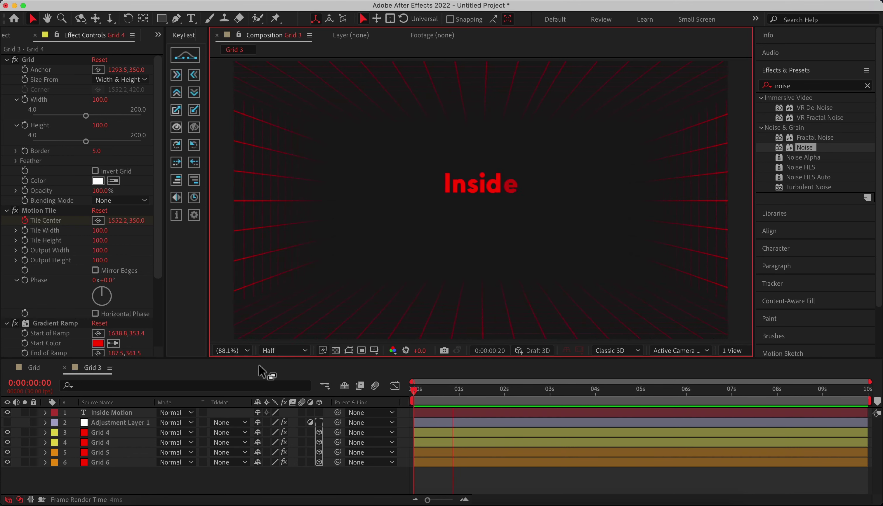
key(space)
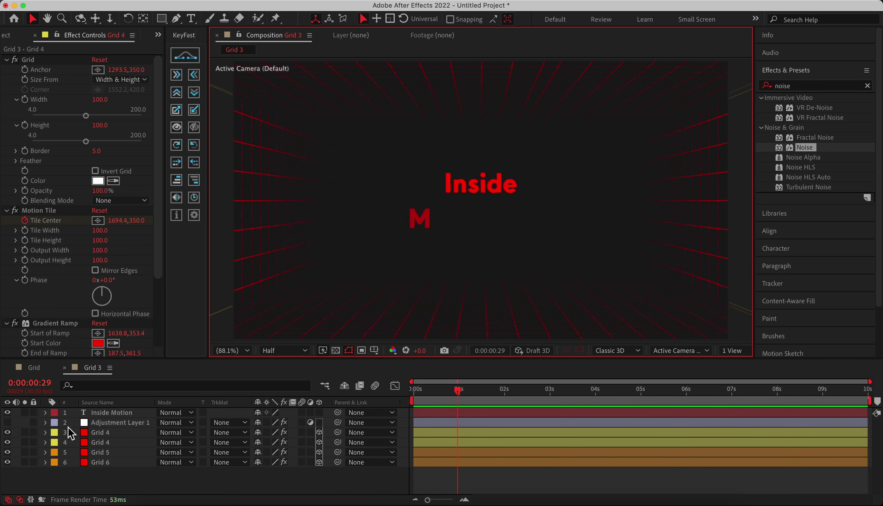
Make Adjustment Layer 1 with its Optics Compensation visible and preview the distorted grids
click(8, 423)
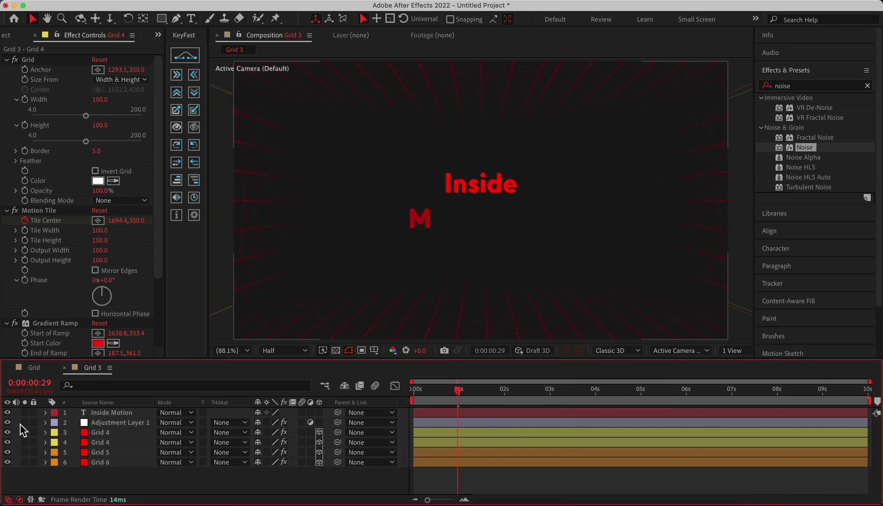
click(113, 424)
key(space)
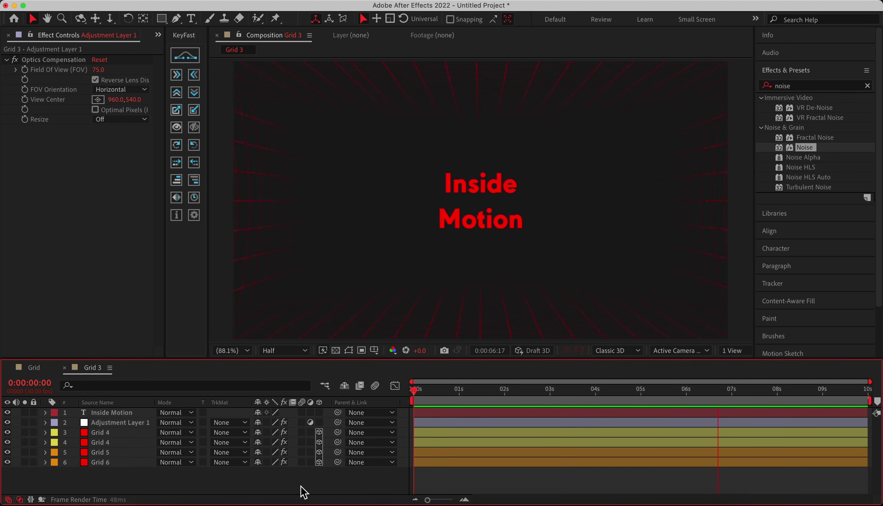
Add a null object to the composition and parent all four grid layers to it
right_click(280, 487)
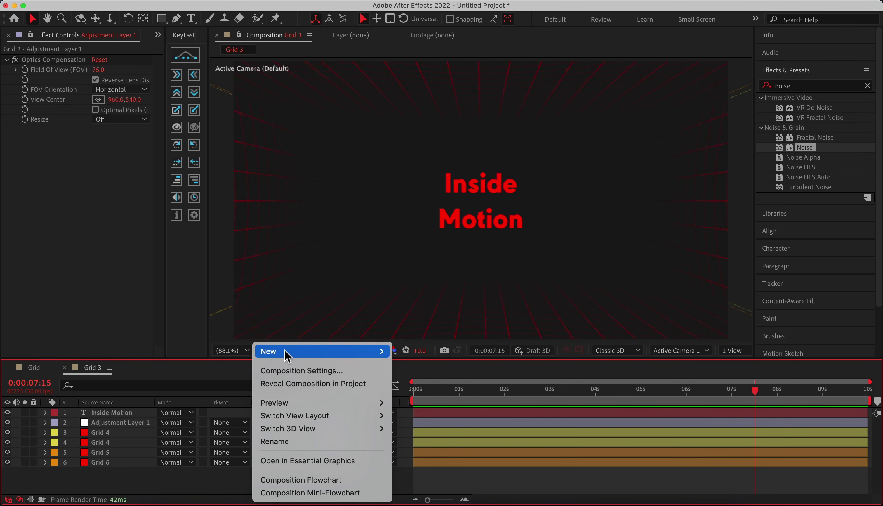
mouse_move(287, 352)
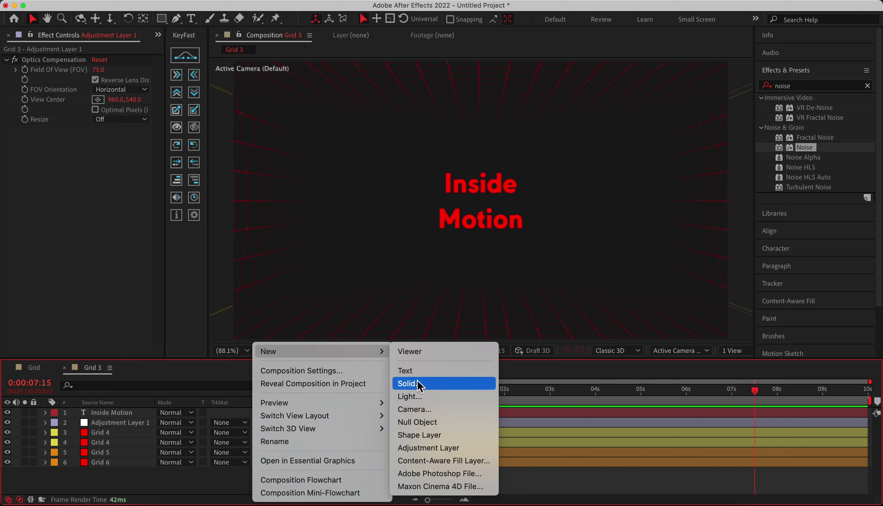
click(432, 425)
drag(127, 488, 105, 451)
drag(333, 442, 126, 417)
Drive the null's rotation with the expression time*20 and preview the animation from the start
click(126, 417)
key(r)
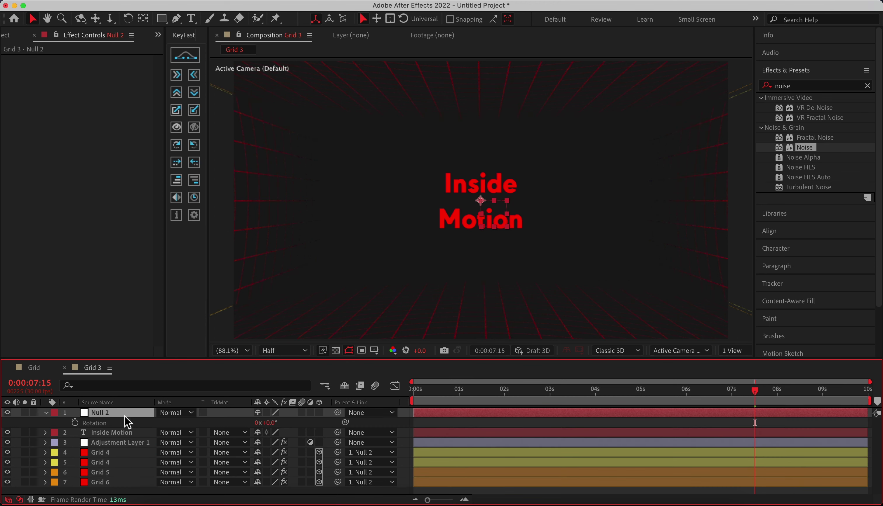
alt+click(75, 423)
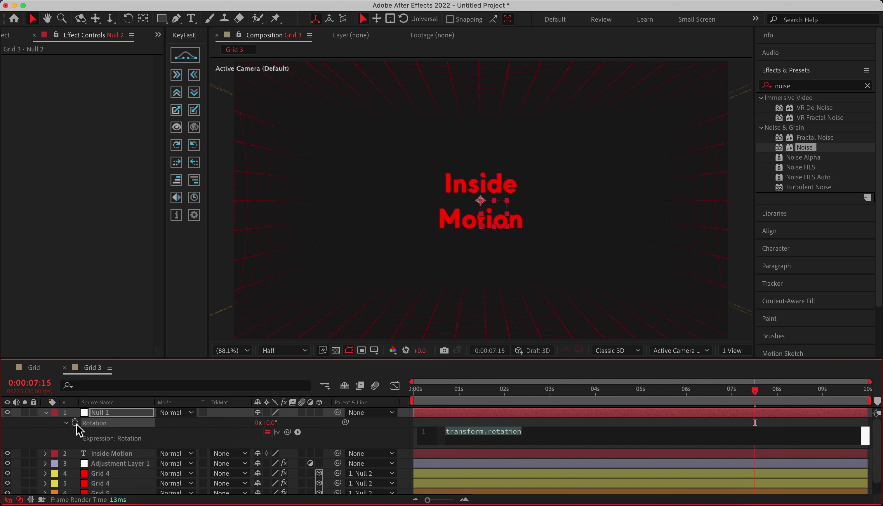
text(ti)
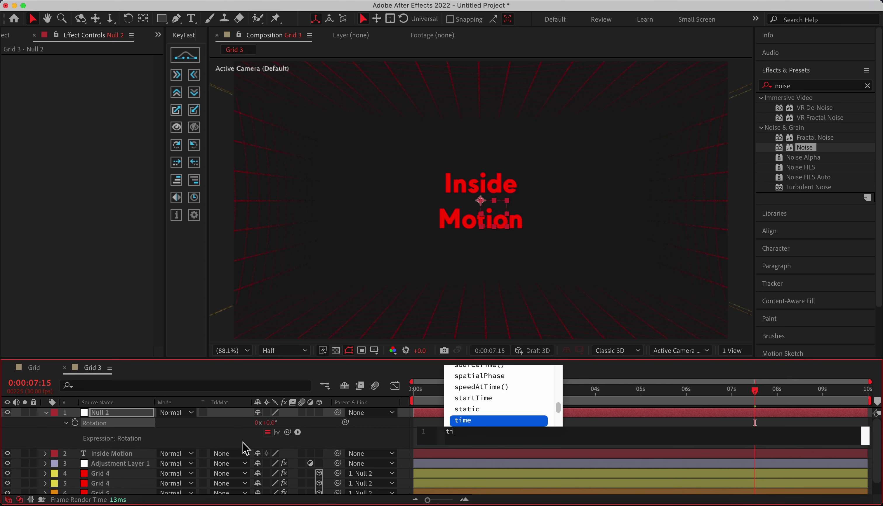
text(me*20)
key(KP_Enter)
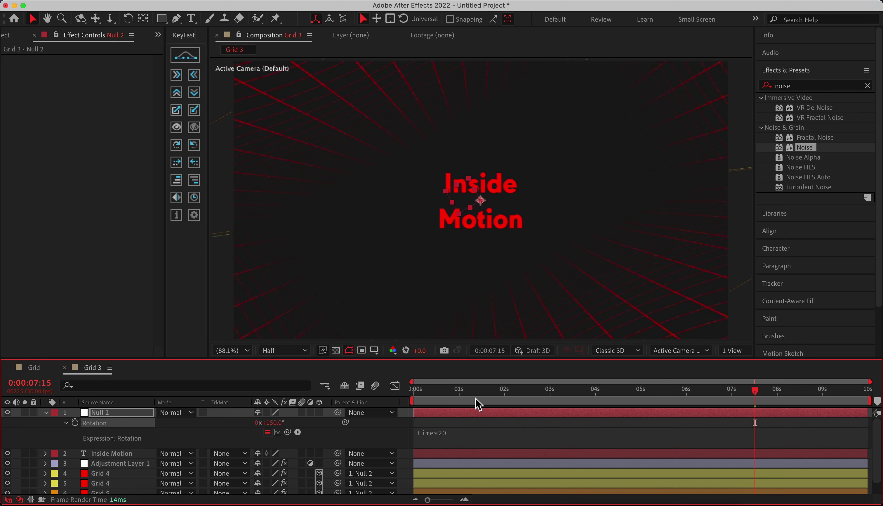
key(Home)
key(space)
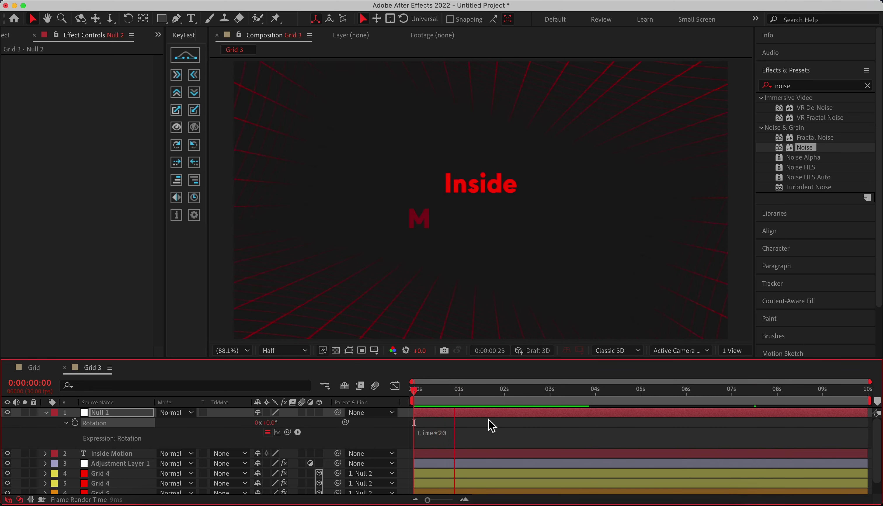